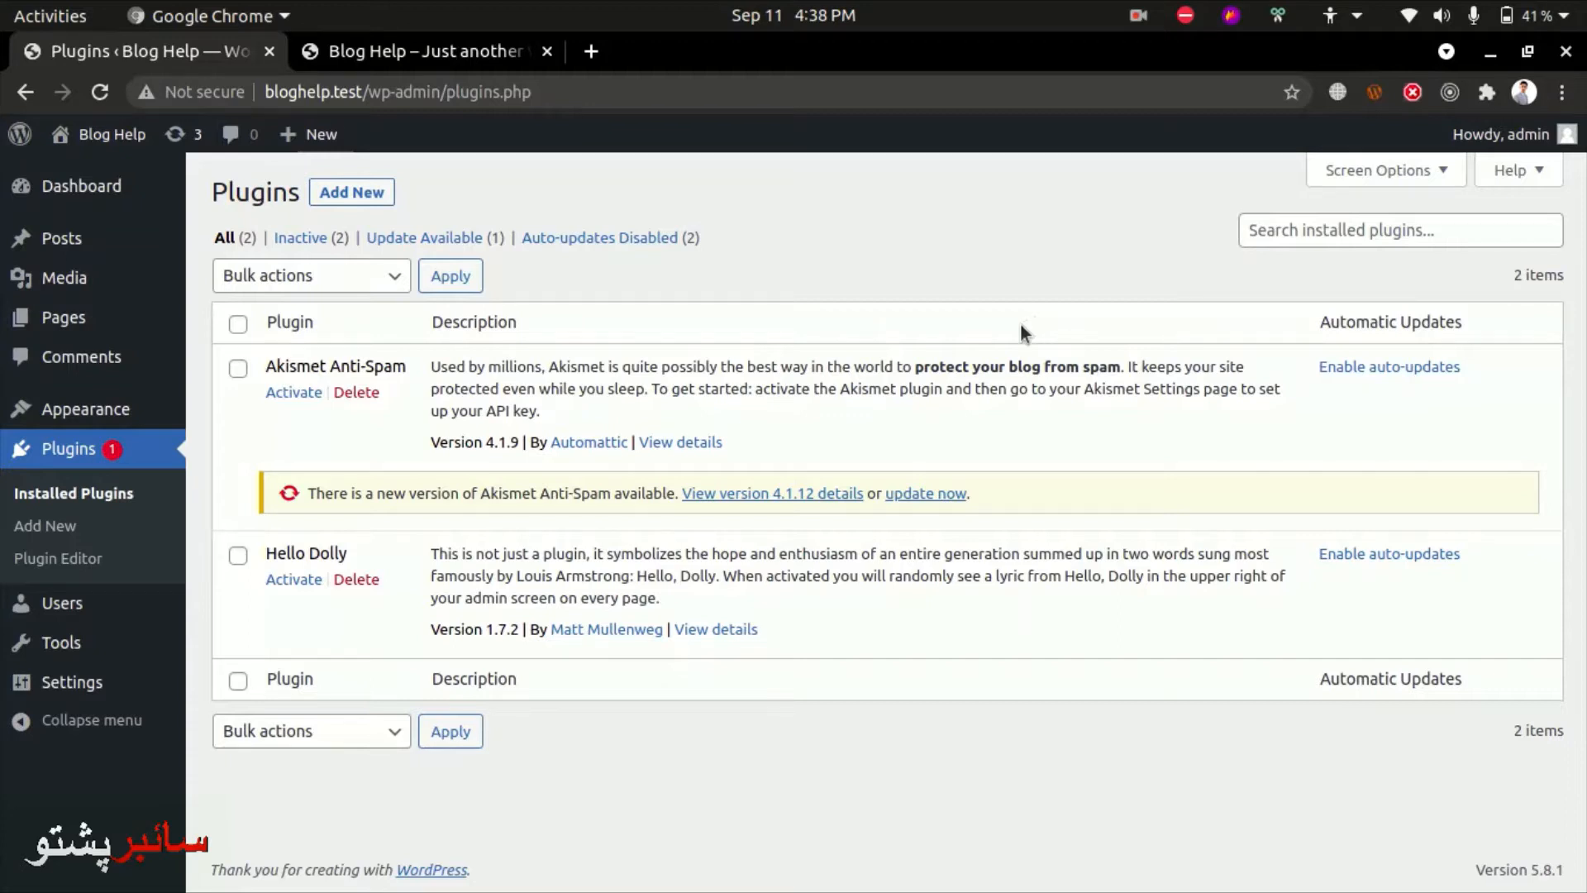
Reload the Blog Help site's front page and look over its posts and sidebar
left_click(461, 46)
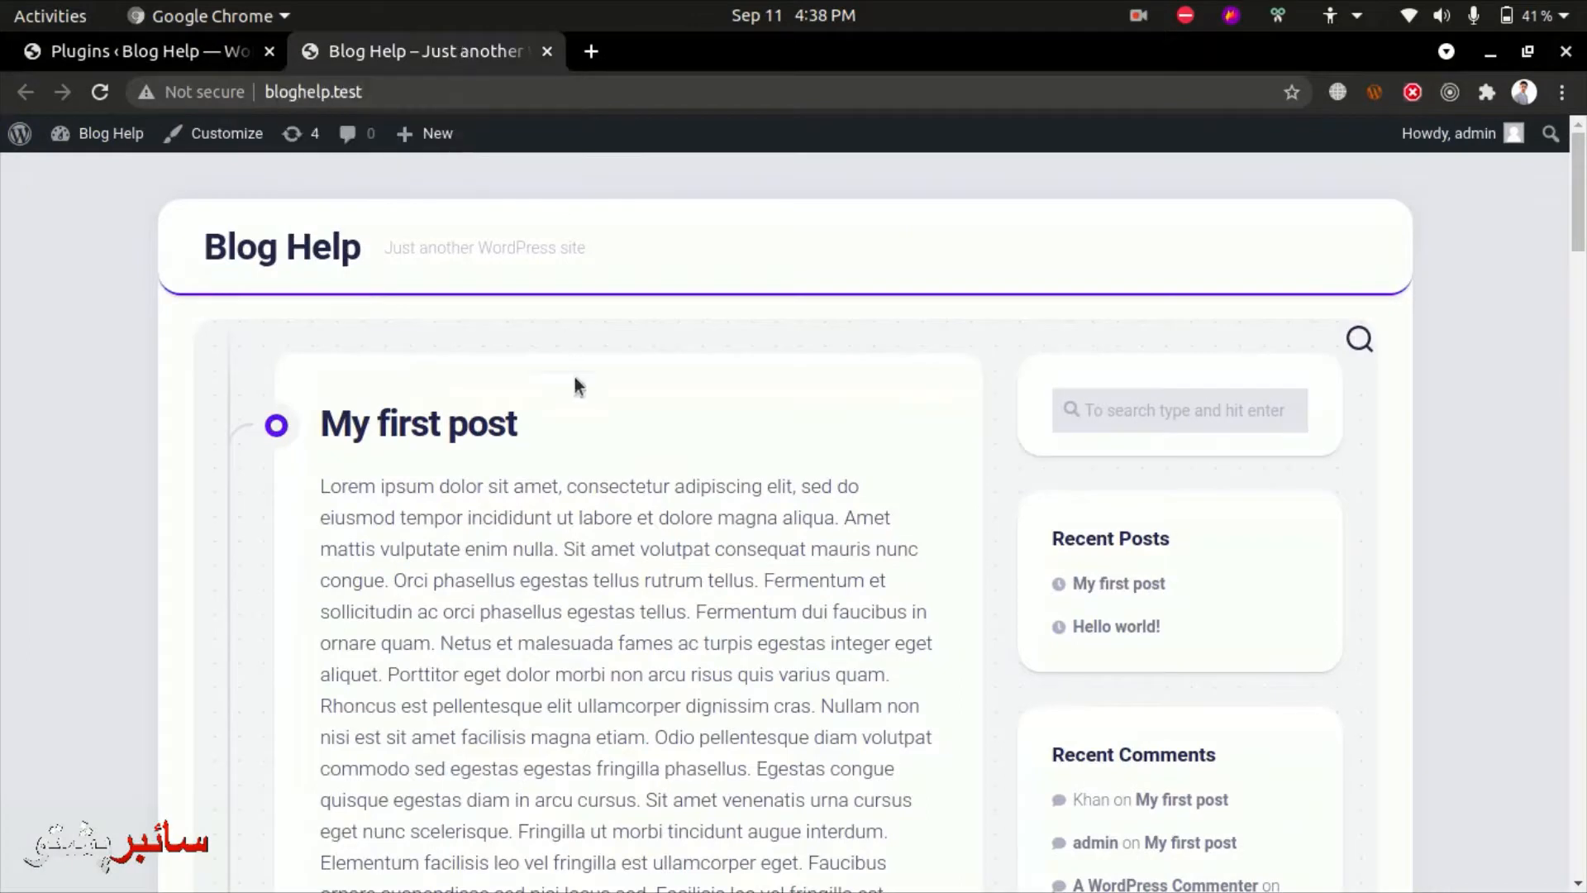
key("F5")
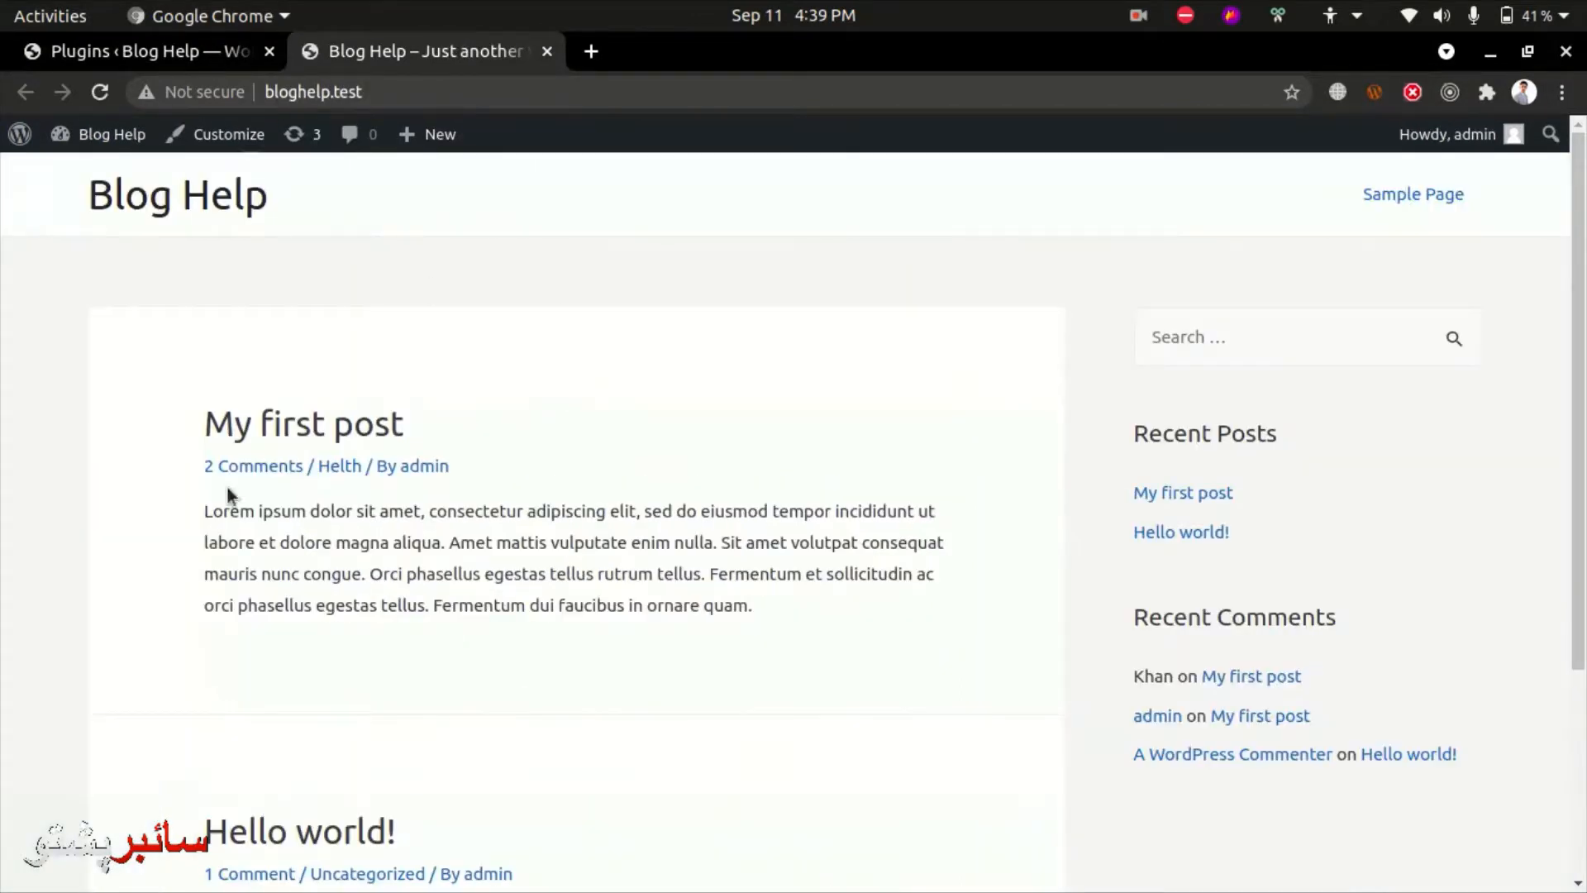
scroll(379, 556, "down", 5)
scroll(379, 555, "up", 5)
scroll(827, 642, "down", 1)
scroll(829, 642, "down", 1)
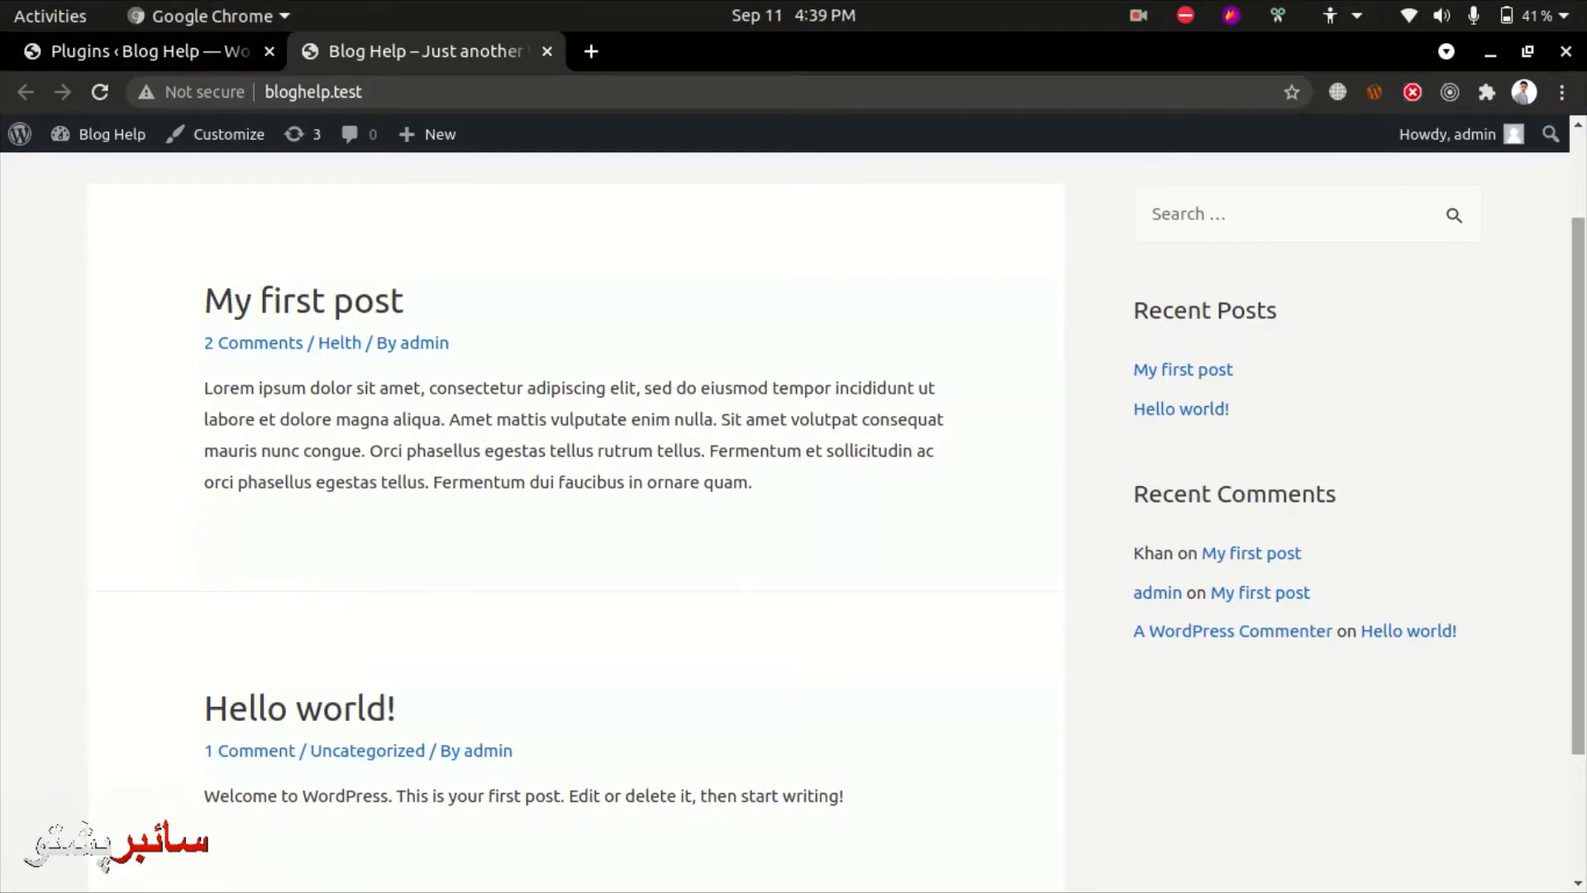
scroll(716, 598, "up", 3)
mouse_move(1578, 273)
left_mouse_down()
mouse_move(1579, 477)
mouse_move(1579, 268)
left_mouse_up()
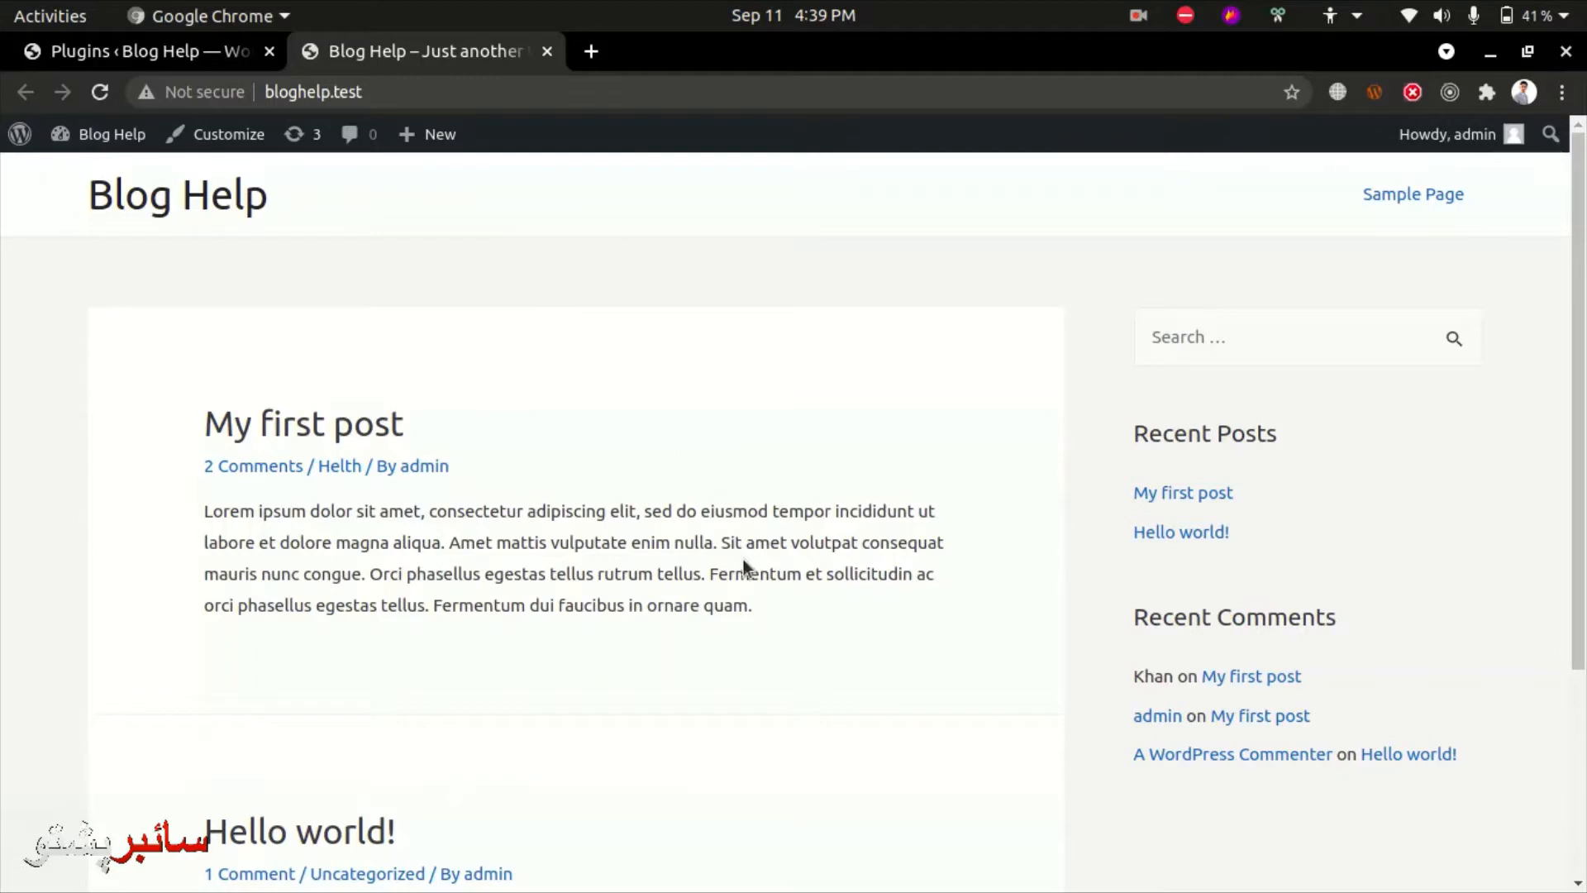
left_click_drag(703, 604, 837, 643)
left_click(835, 640)
scroll(826, 634, "down", 2)
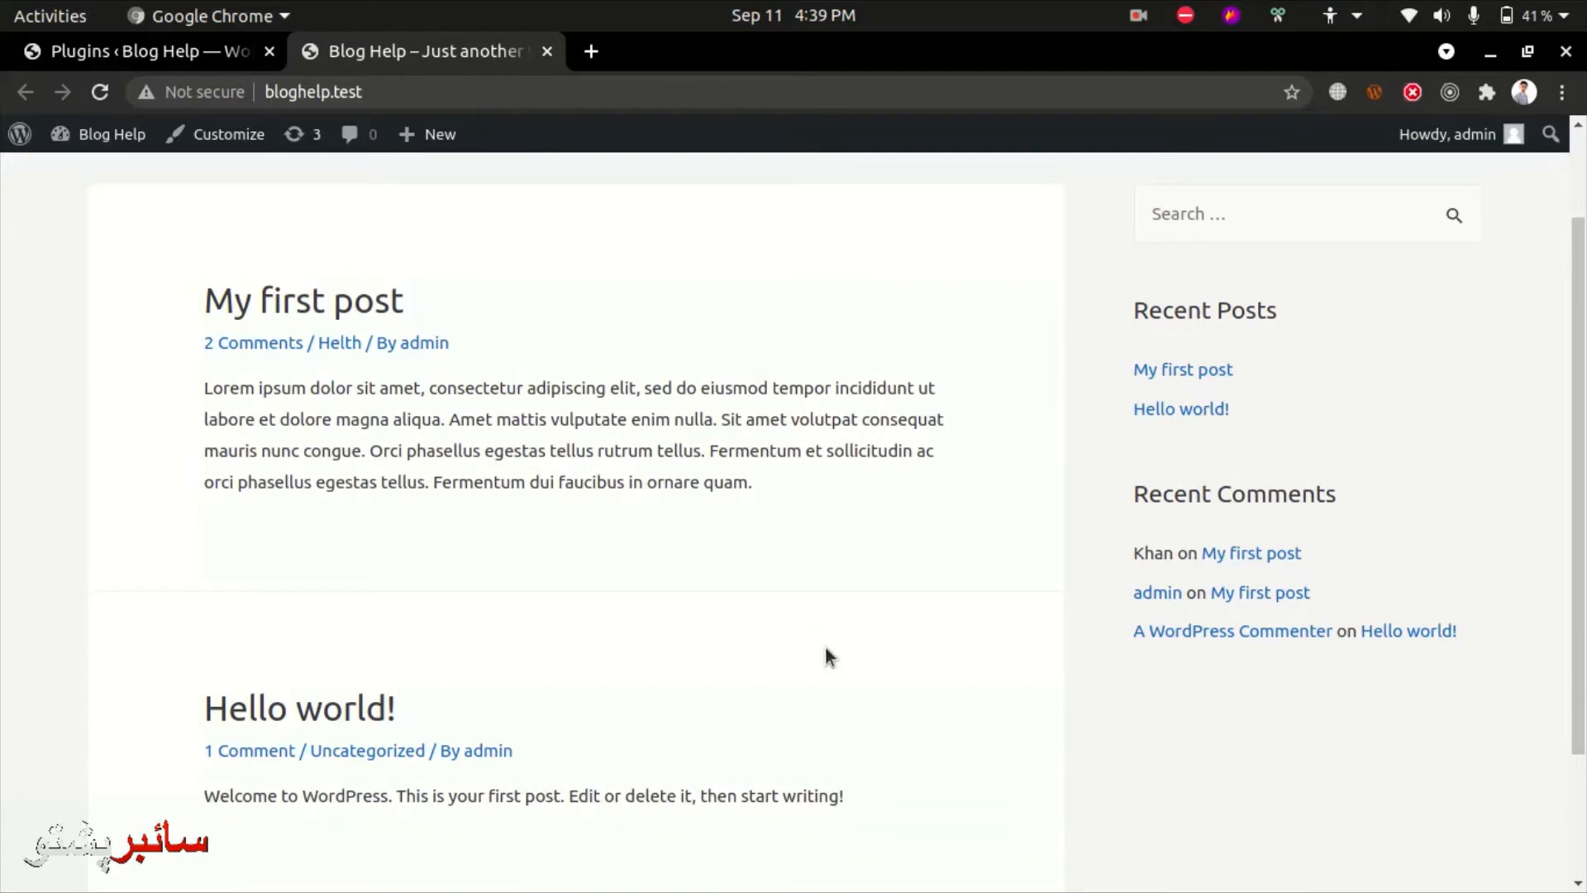
scroll(827, 651, "up", 2)
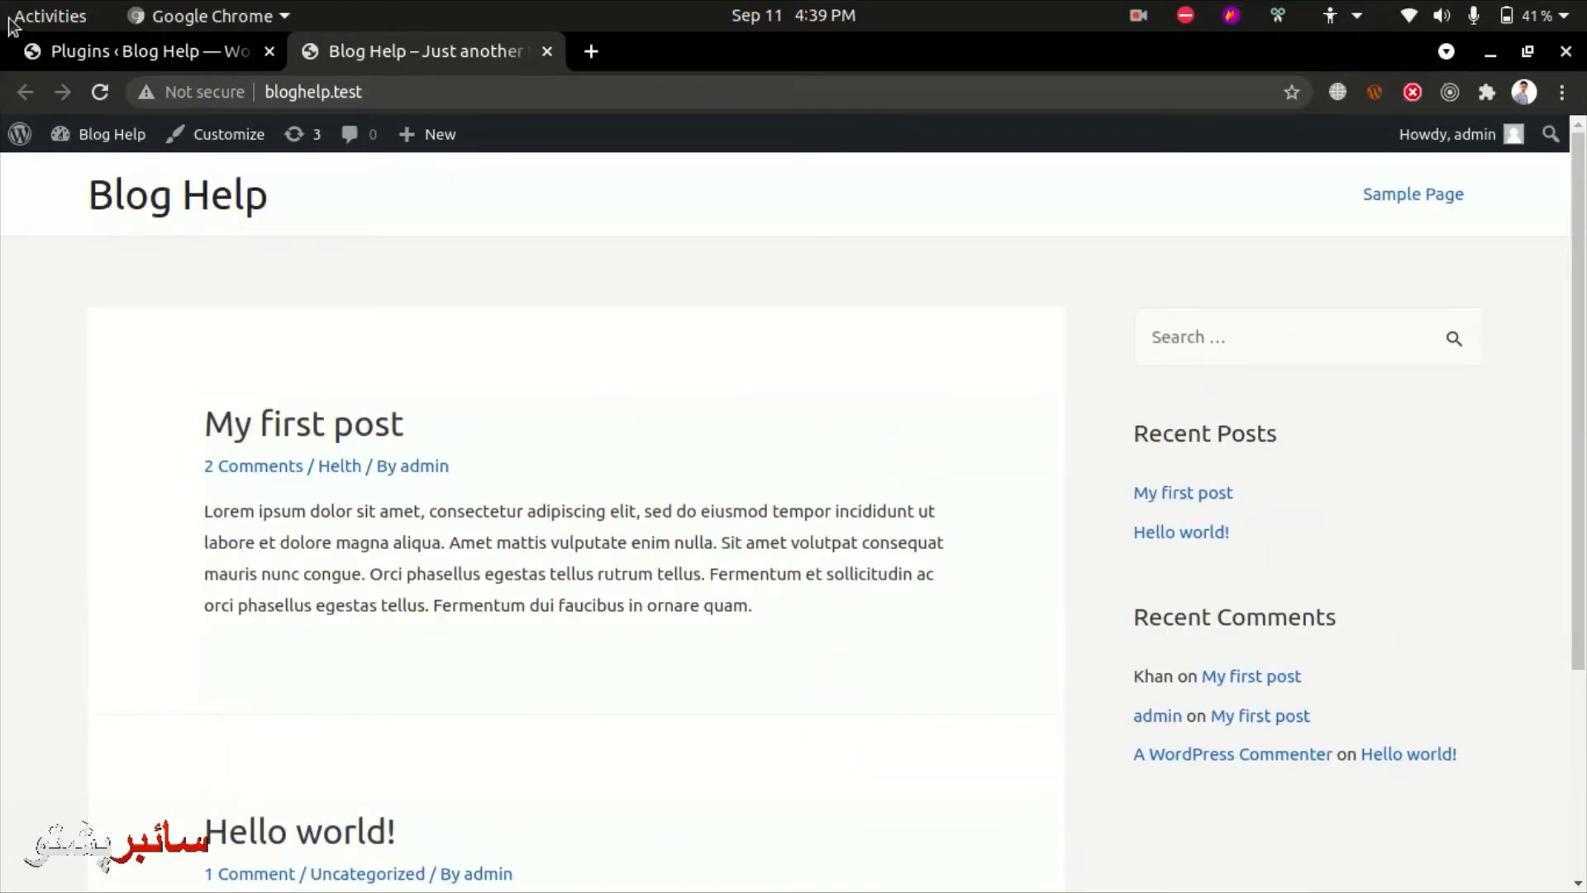
Open the page for adding new plugins and browse the featured and popular plugin listings
left_click(66, 50)
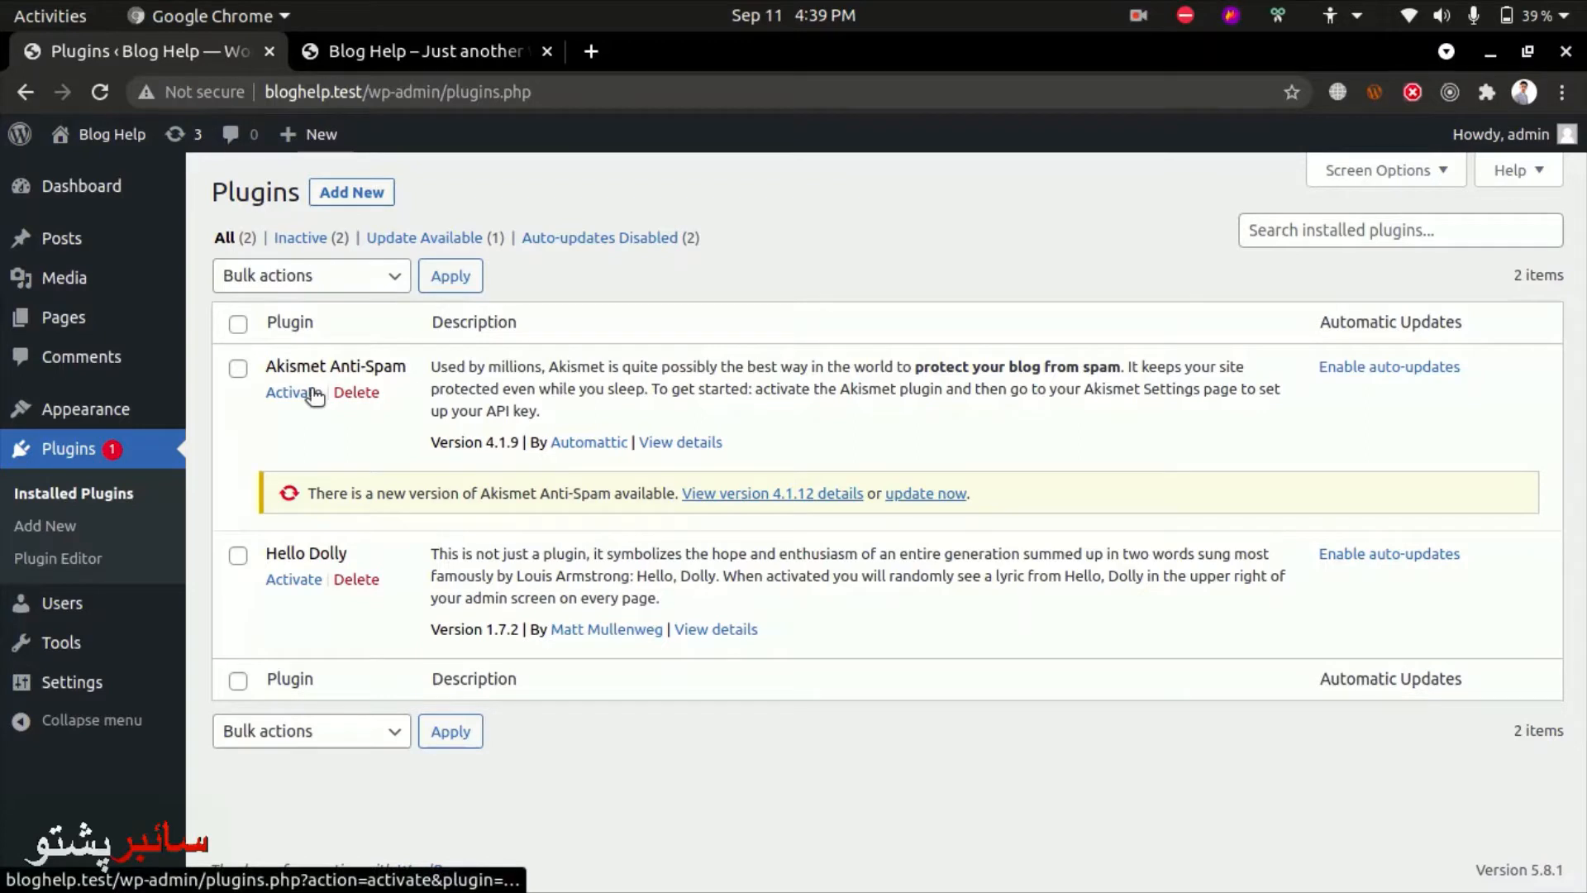
left_click(353, 198)
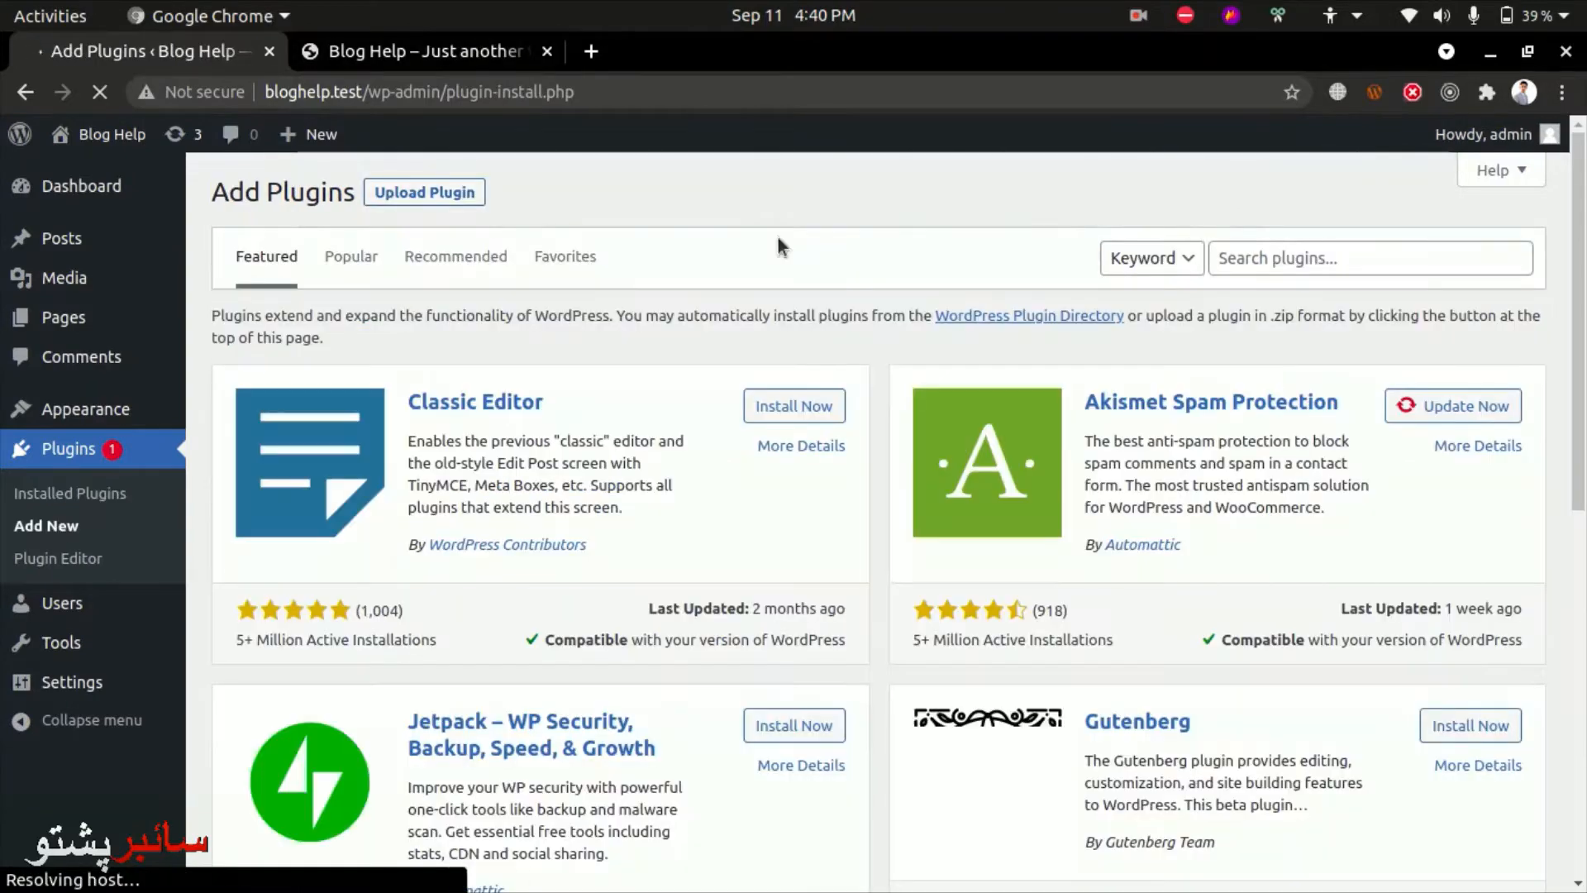
scroll(876, 512, "down", 5)
scroll(876, 512, "down", 8)
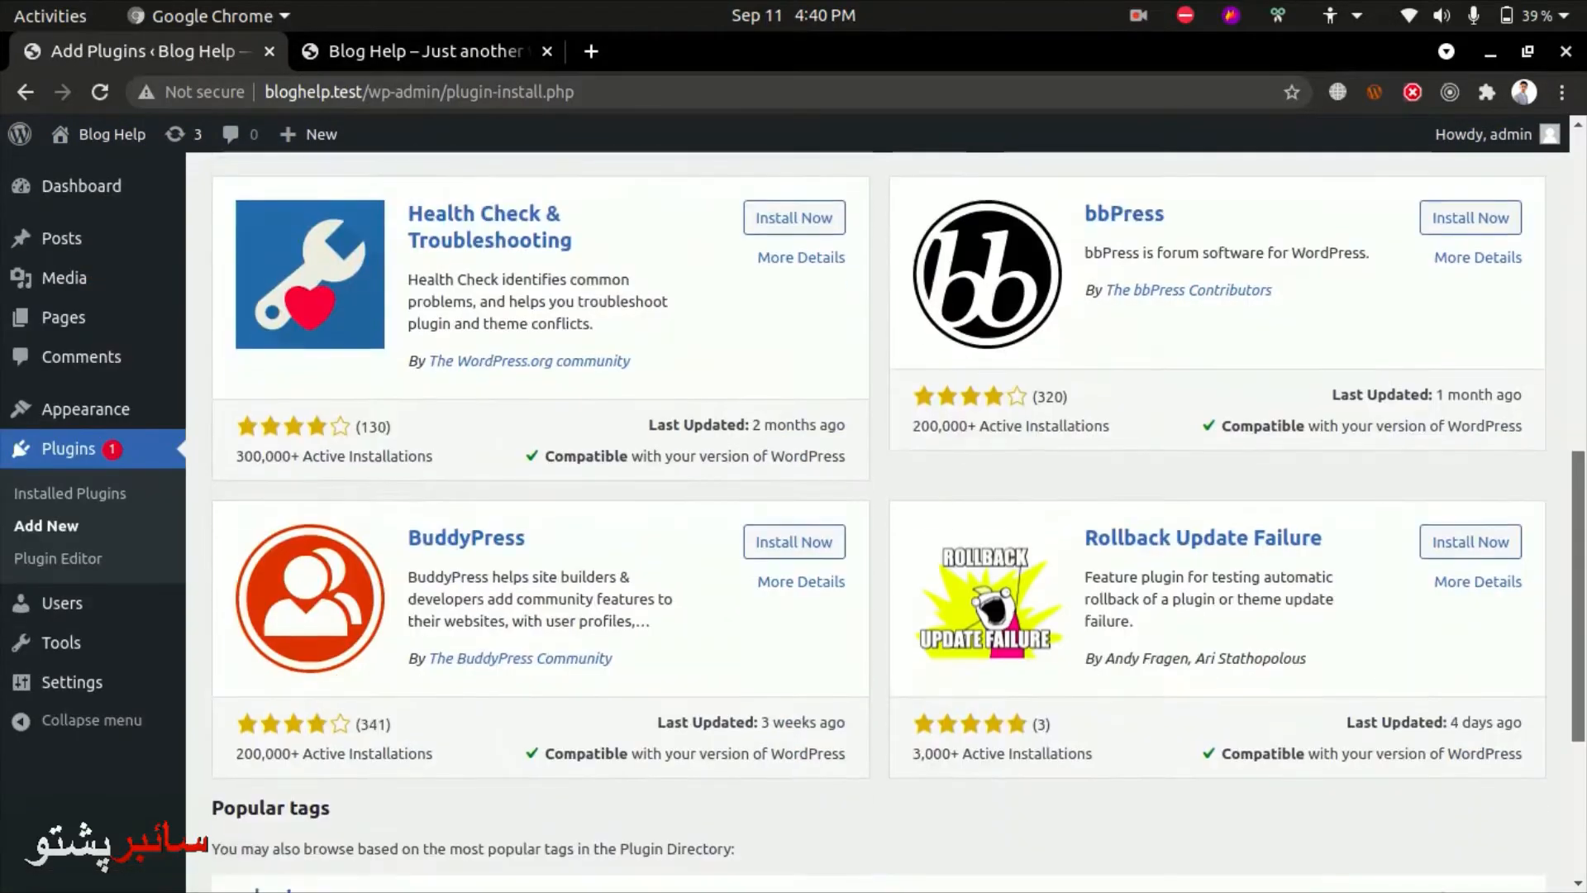
scroll(877, 512, "up", 14)
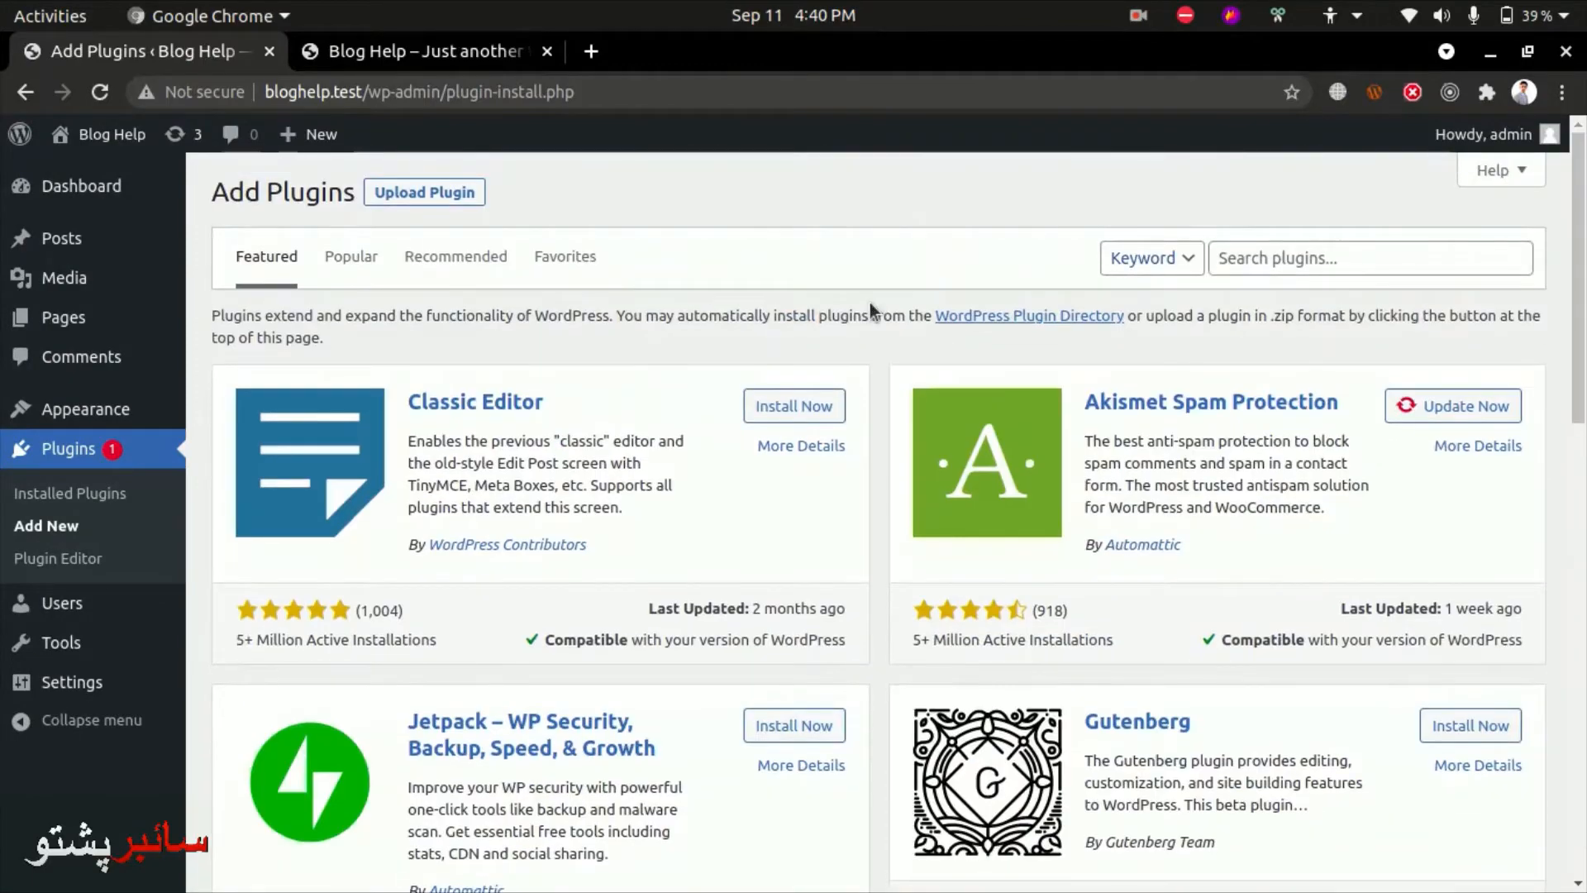
left_click(351, 258)
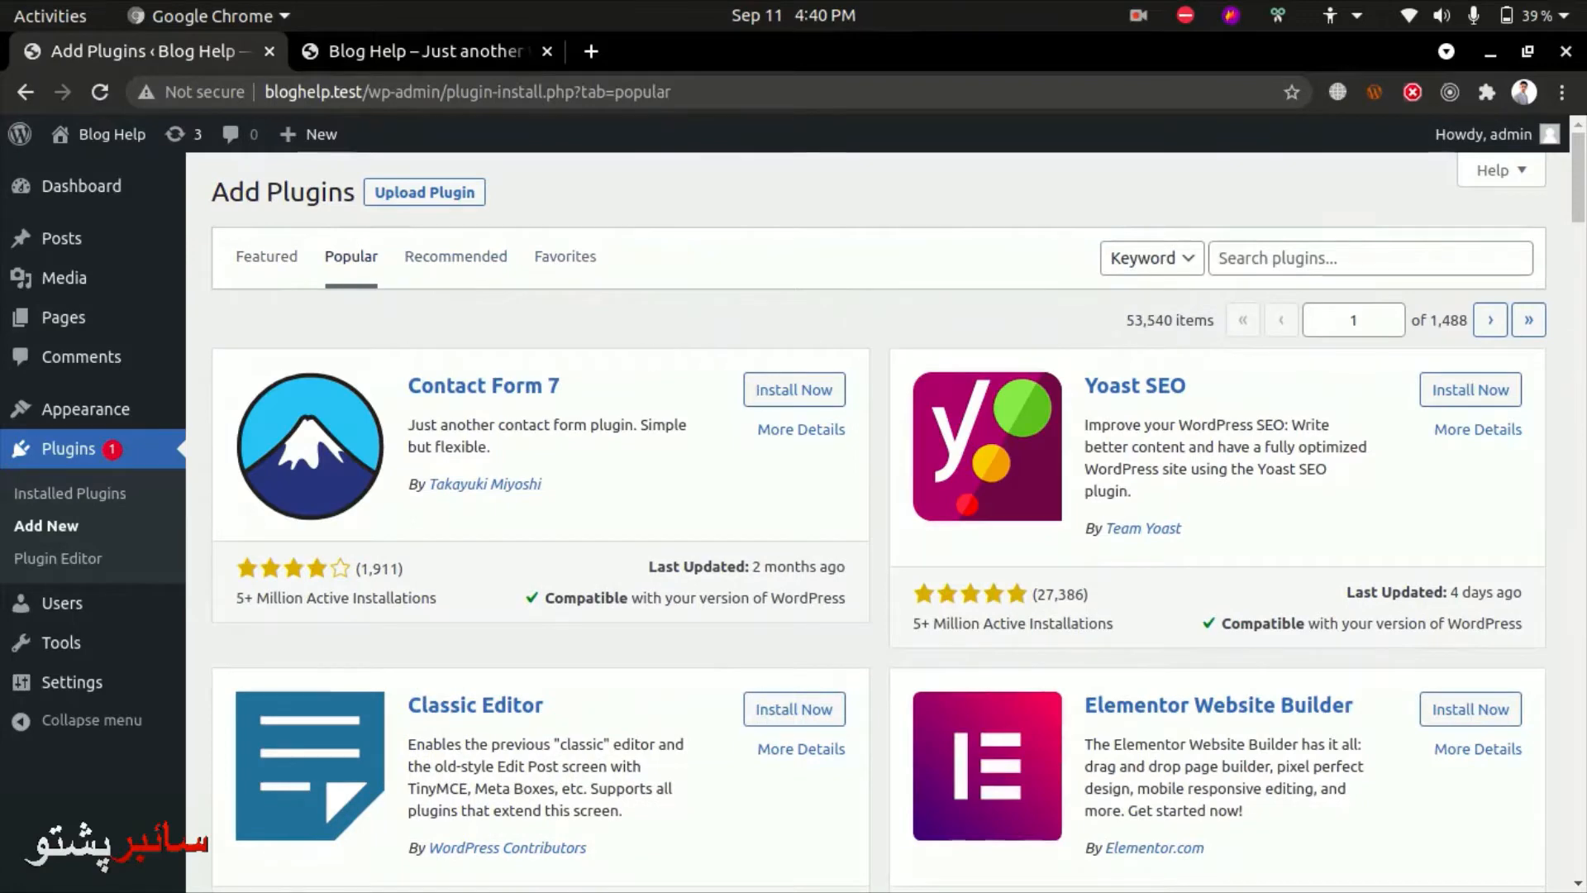
Search the plugin directory for "under construction"
left_click(1381, 261)
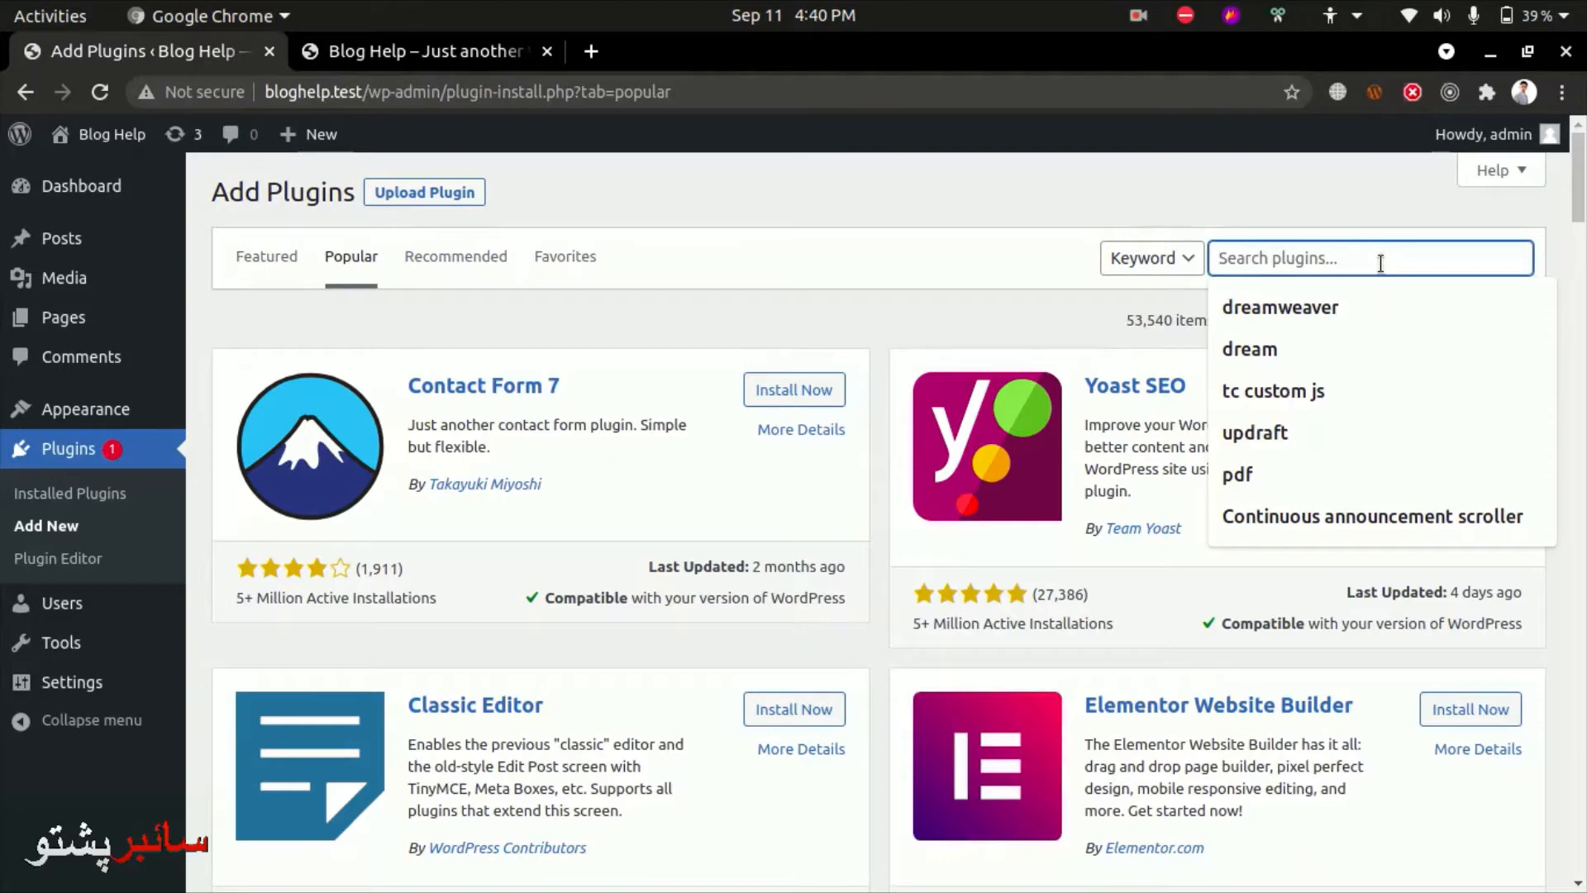
type("ma")
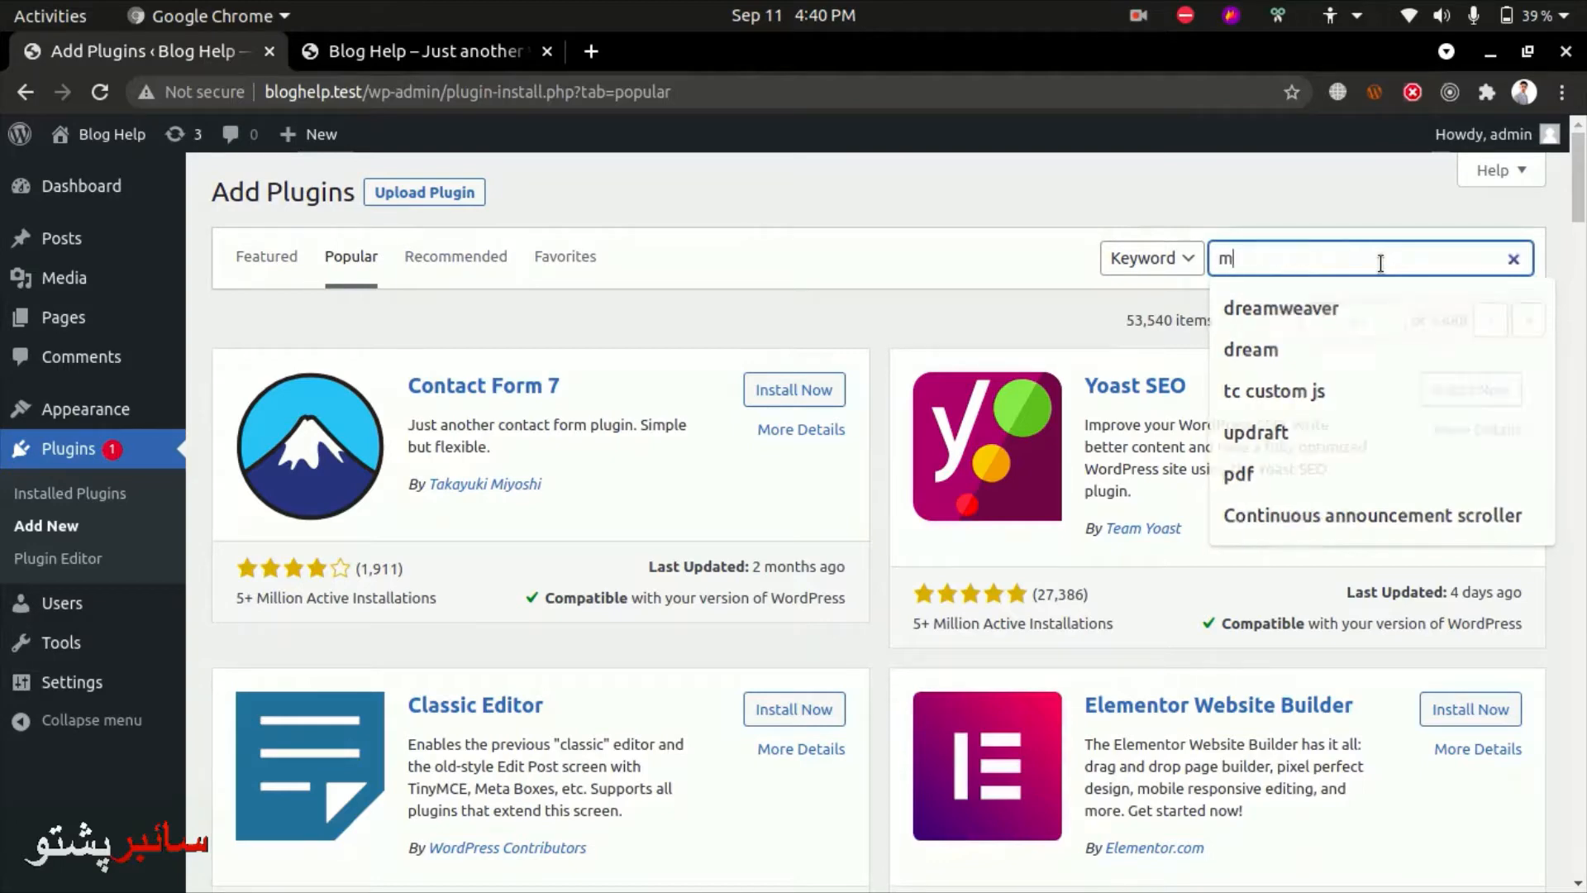
key("BackSpace")
key("BackSpace")
type("u")
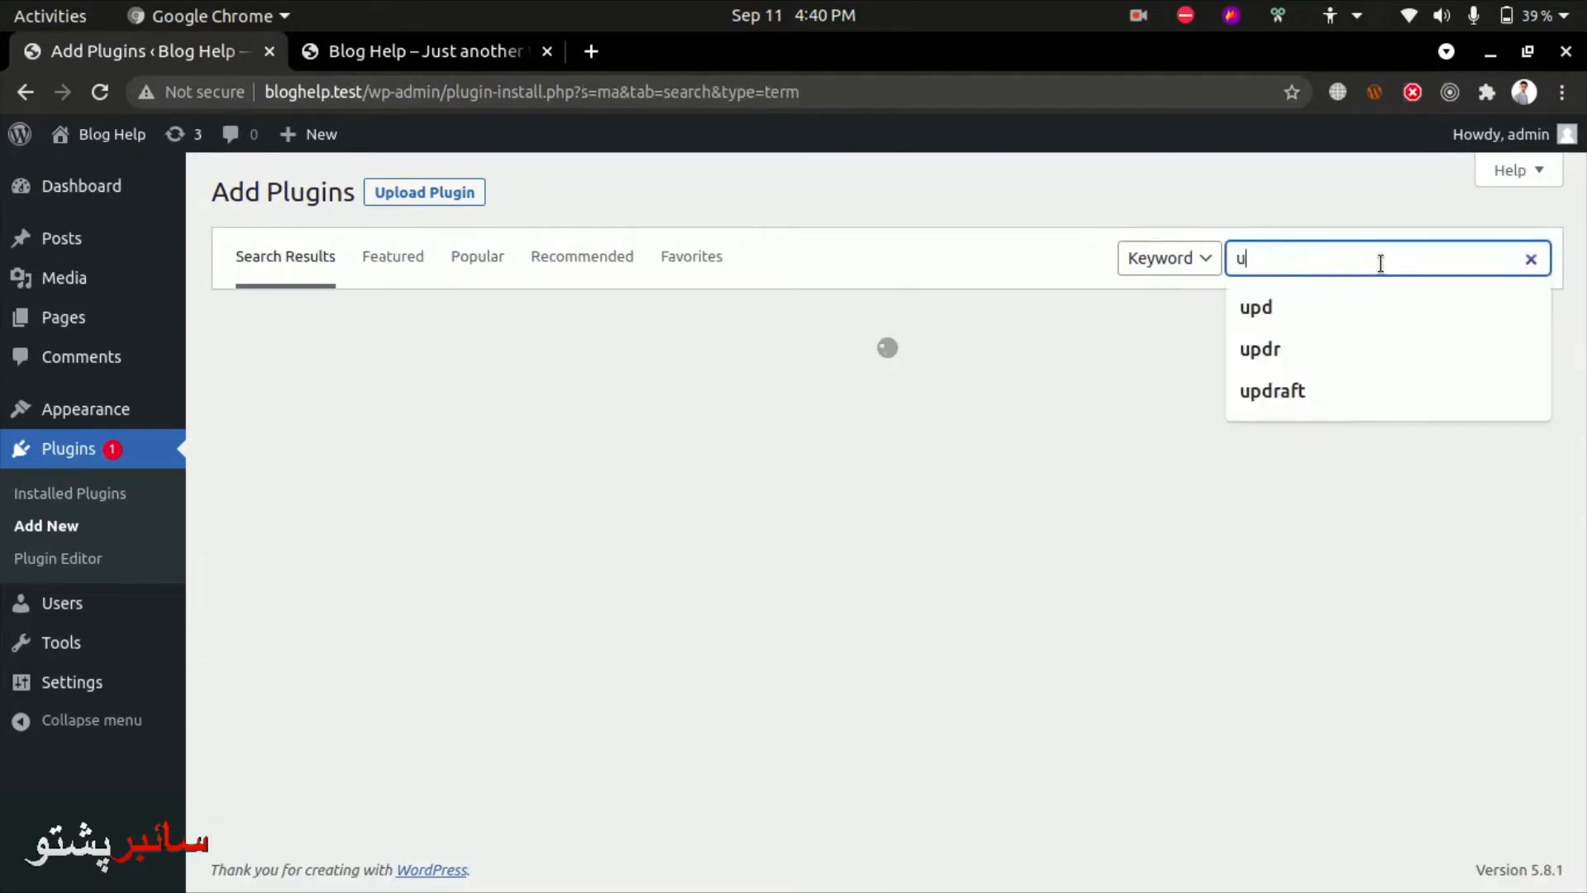
type("nder construct")
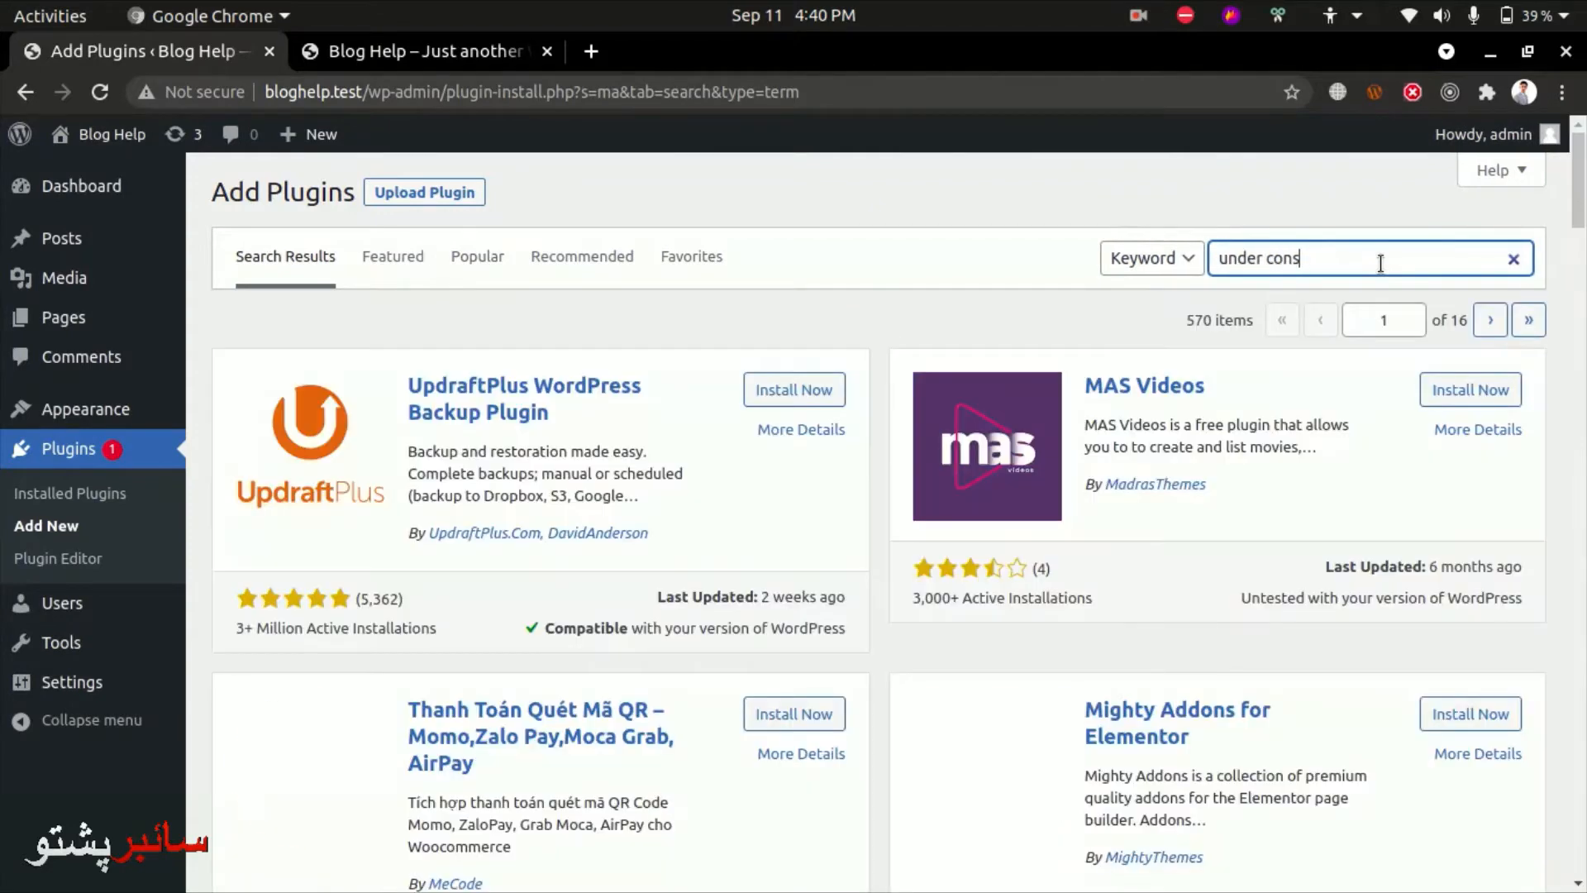
type("ion")
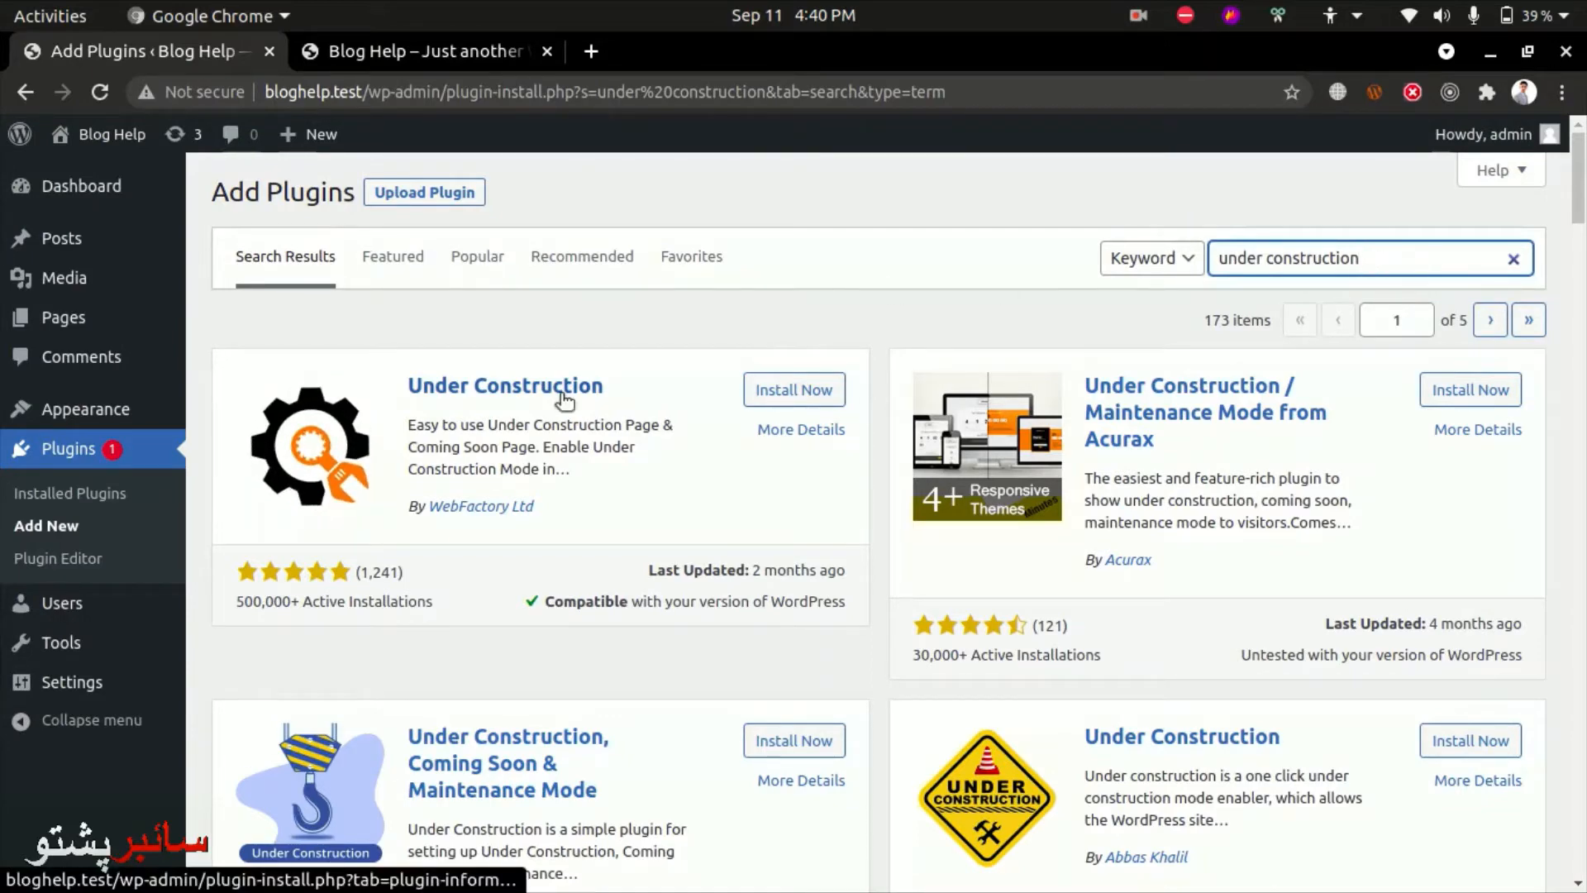
Install and activate the Under Construction plugin by WebFactory Ltd and dismiss its welcome notice
left_click(783, 398)
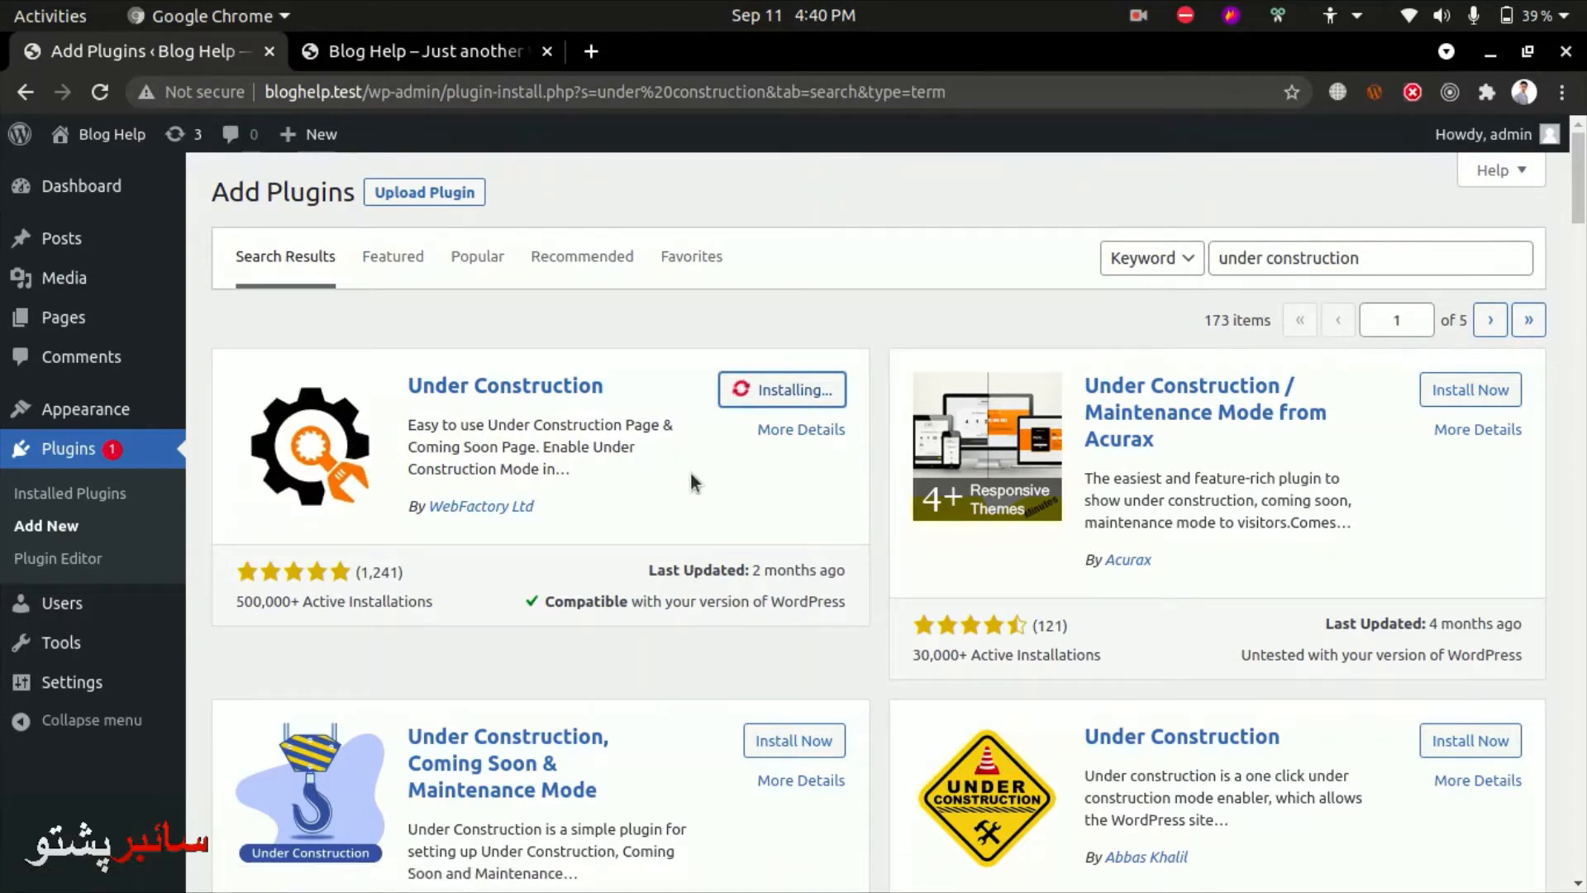
scroll(691, 476, "down", 2)
scroll(691, 475, "down", 5)
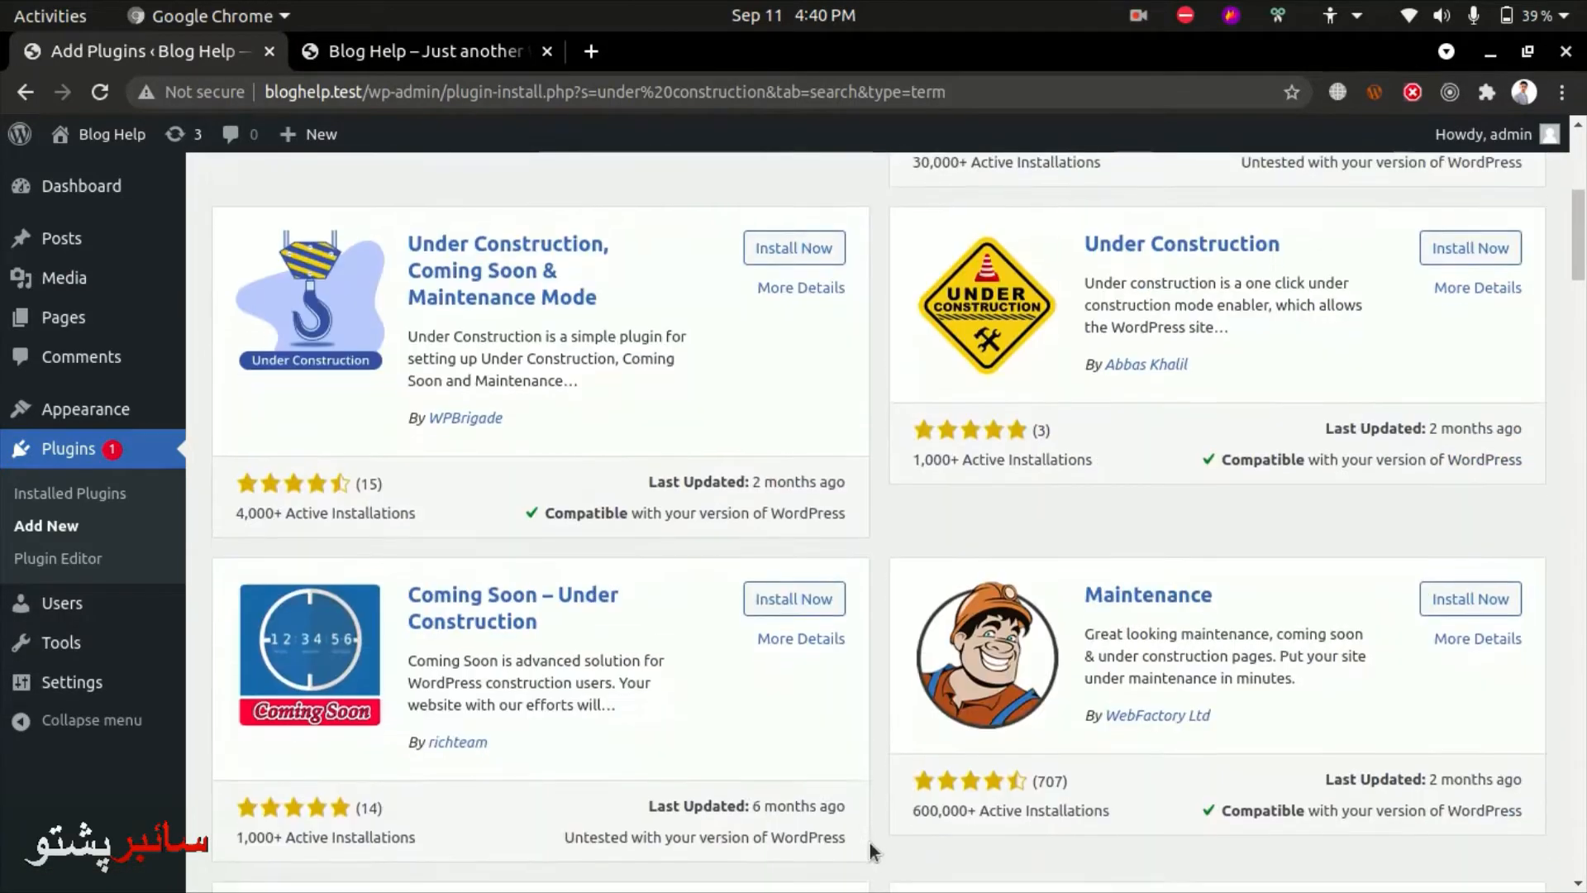
scroll(863, 831, "up", 6)
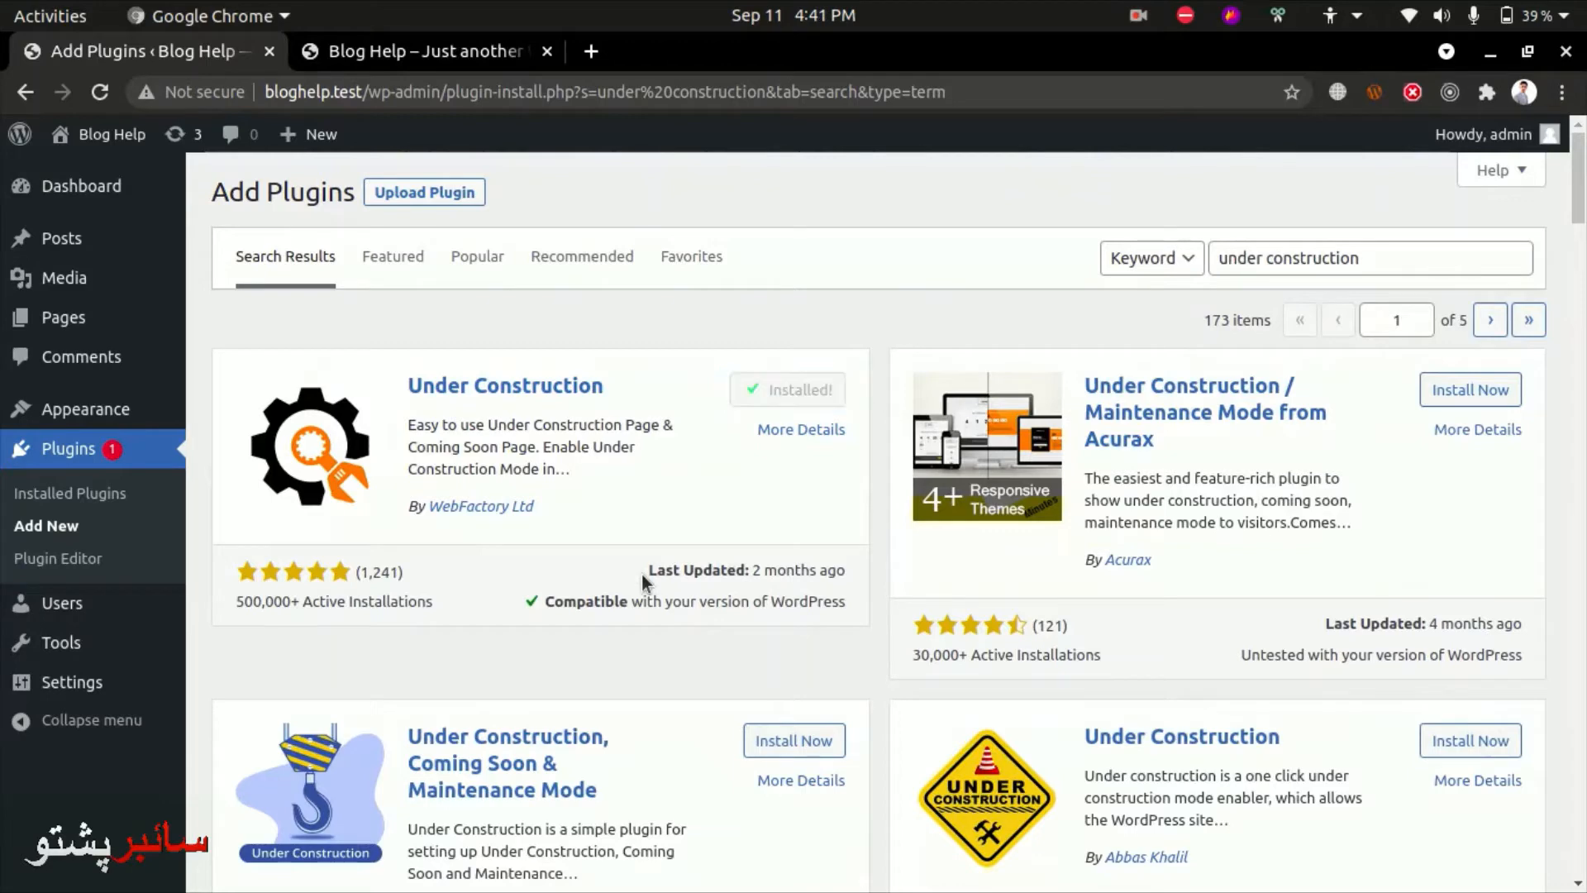
left_click(813, 393)
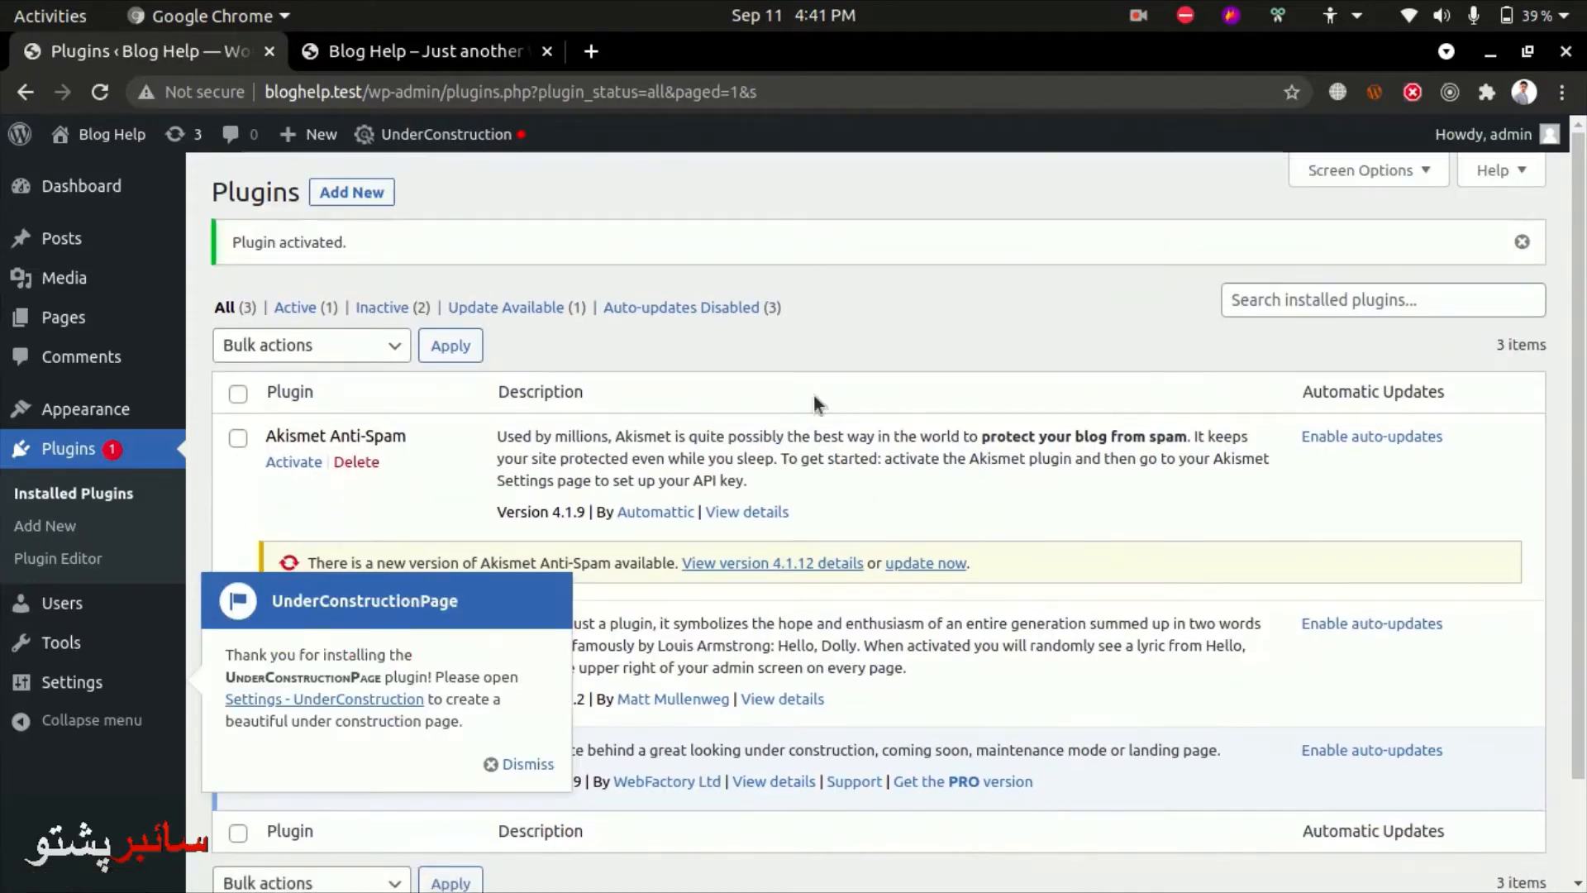
left_click(521, 765)
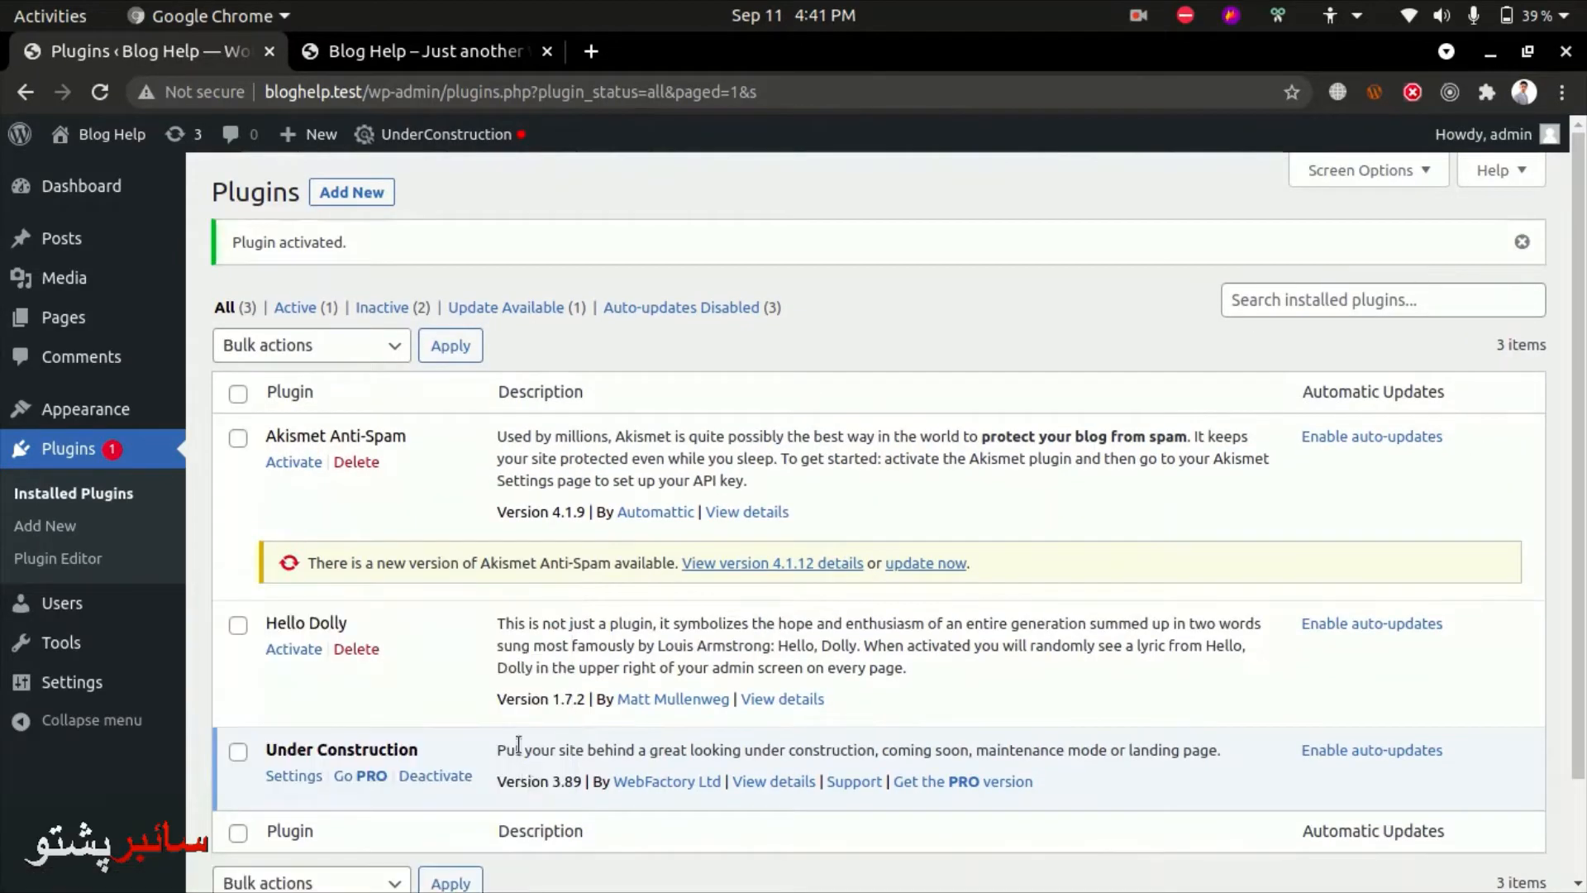
Open the settings of the Under Construction plugin and dismiss the getting-started video notice
scroll(596, 501, "down", 3)
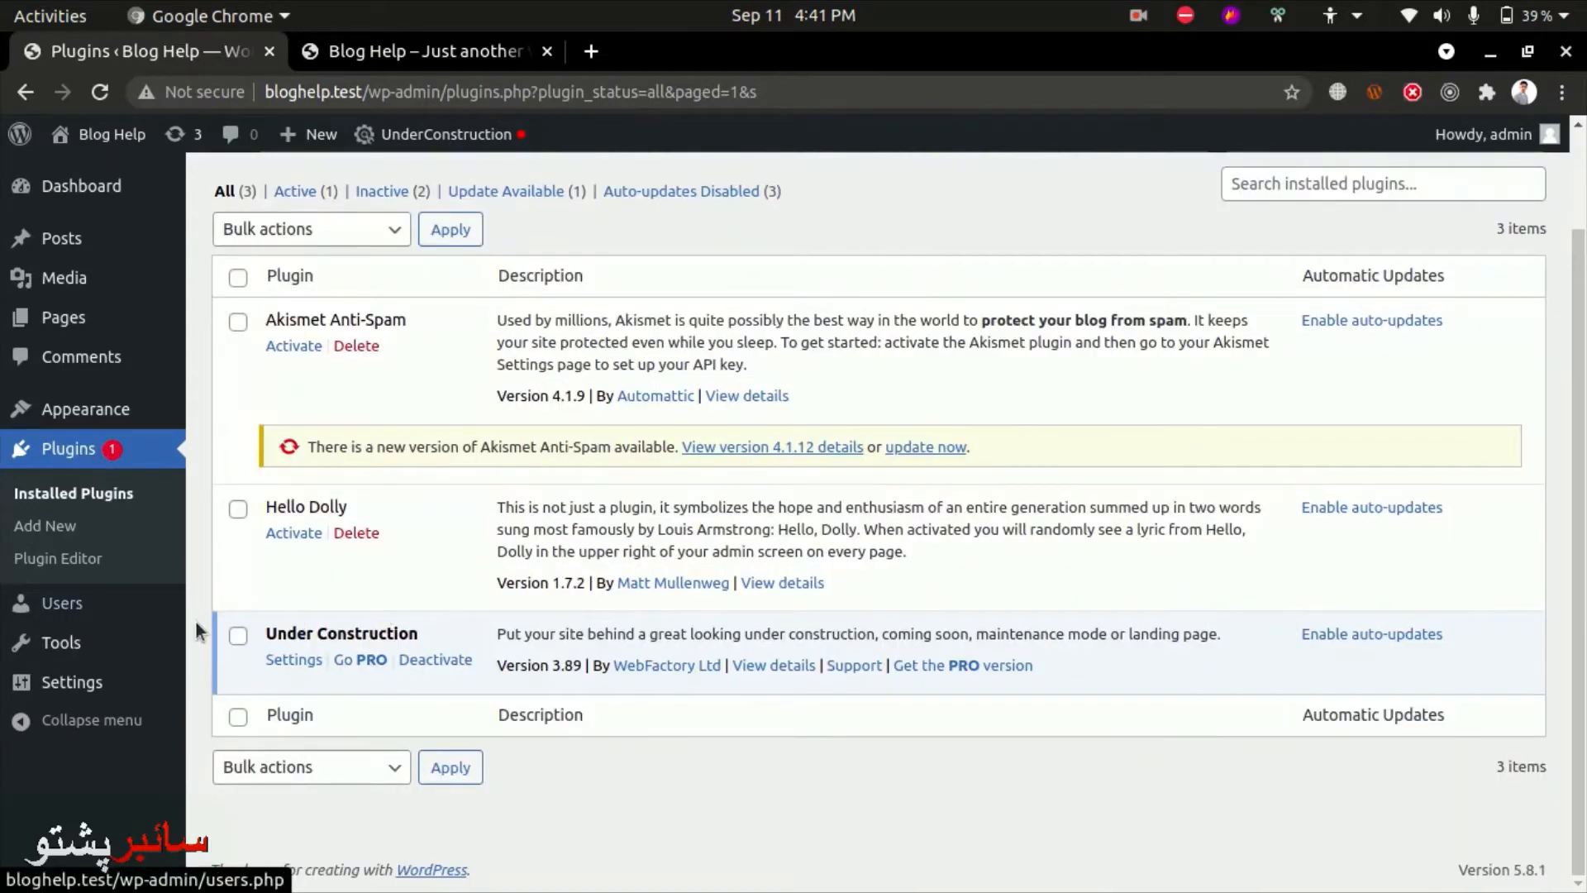
left_click_drag(270, 633, 429, 628)
left_click(443, 608)
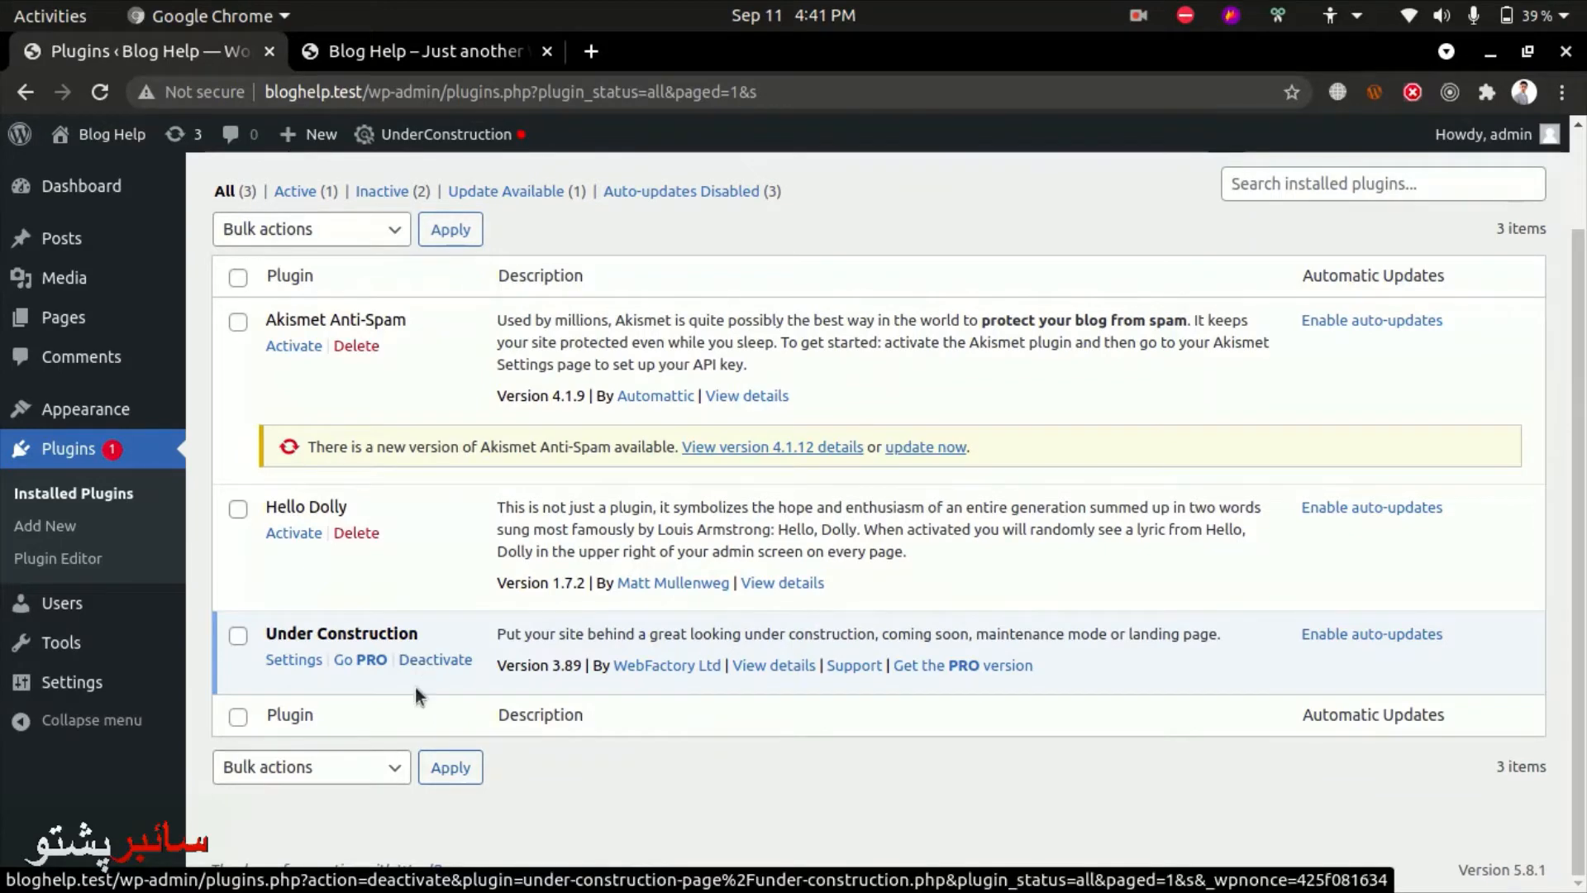
left_click(298, 664)
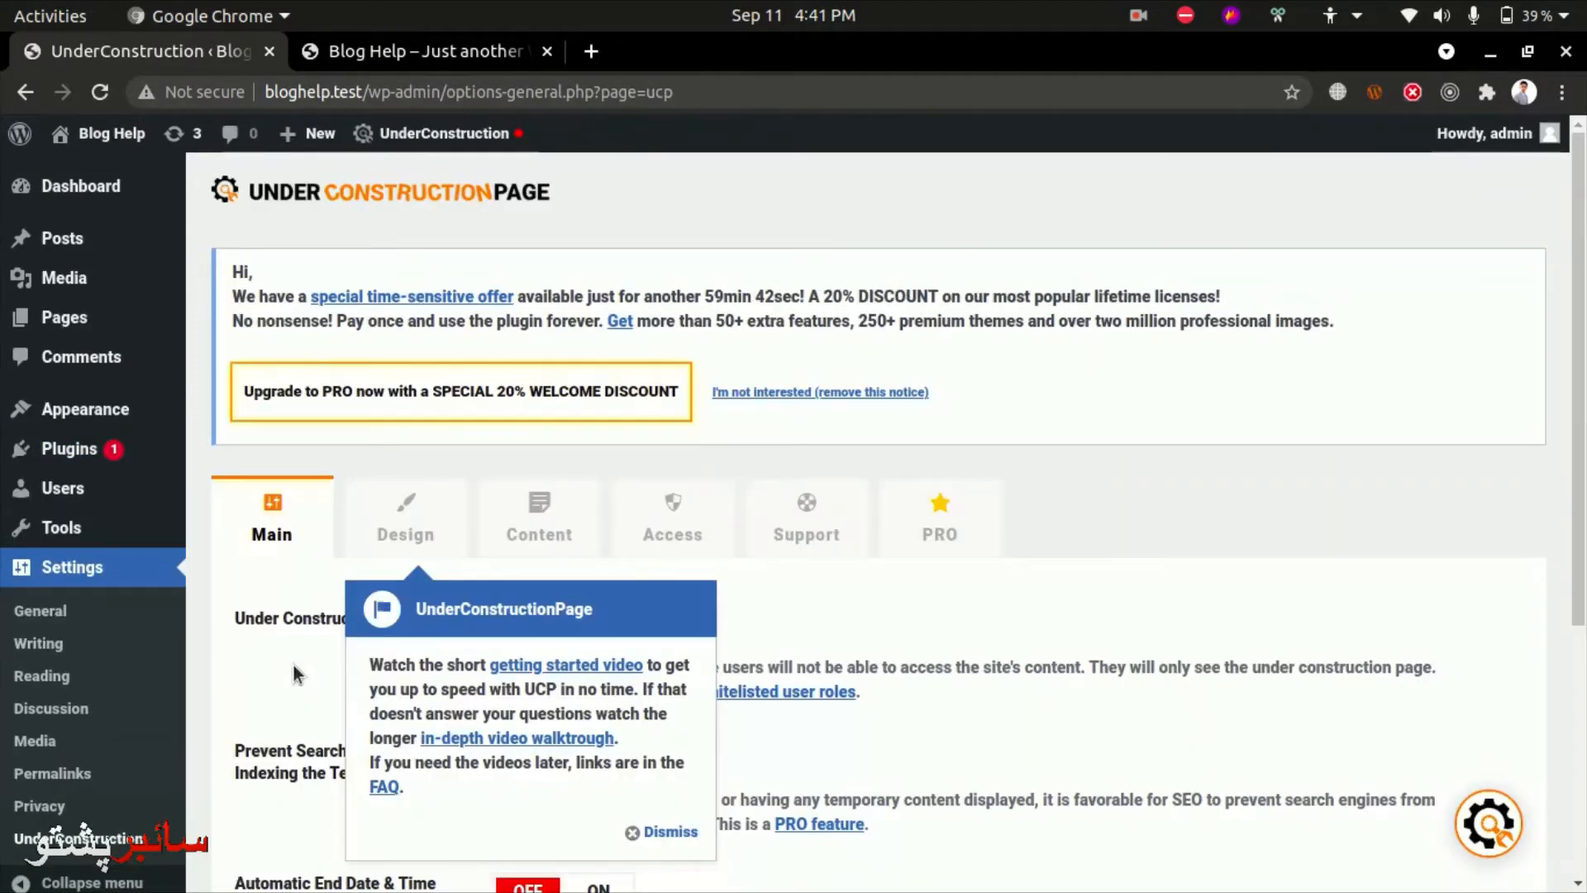
scroll(678, 603, "down", 3)
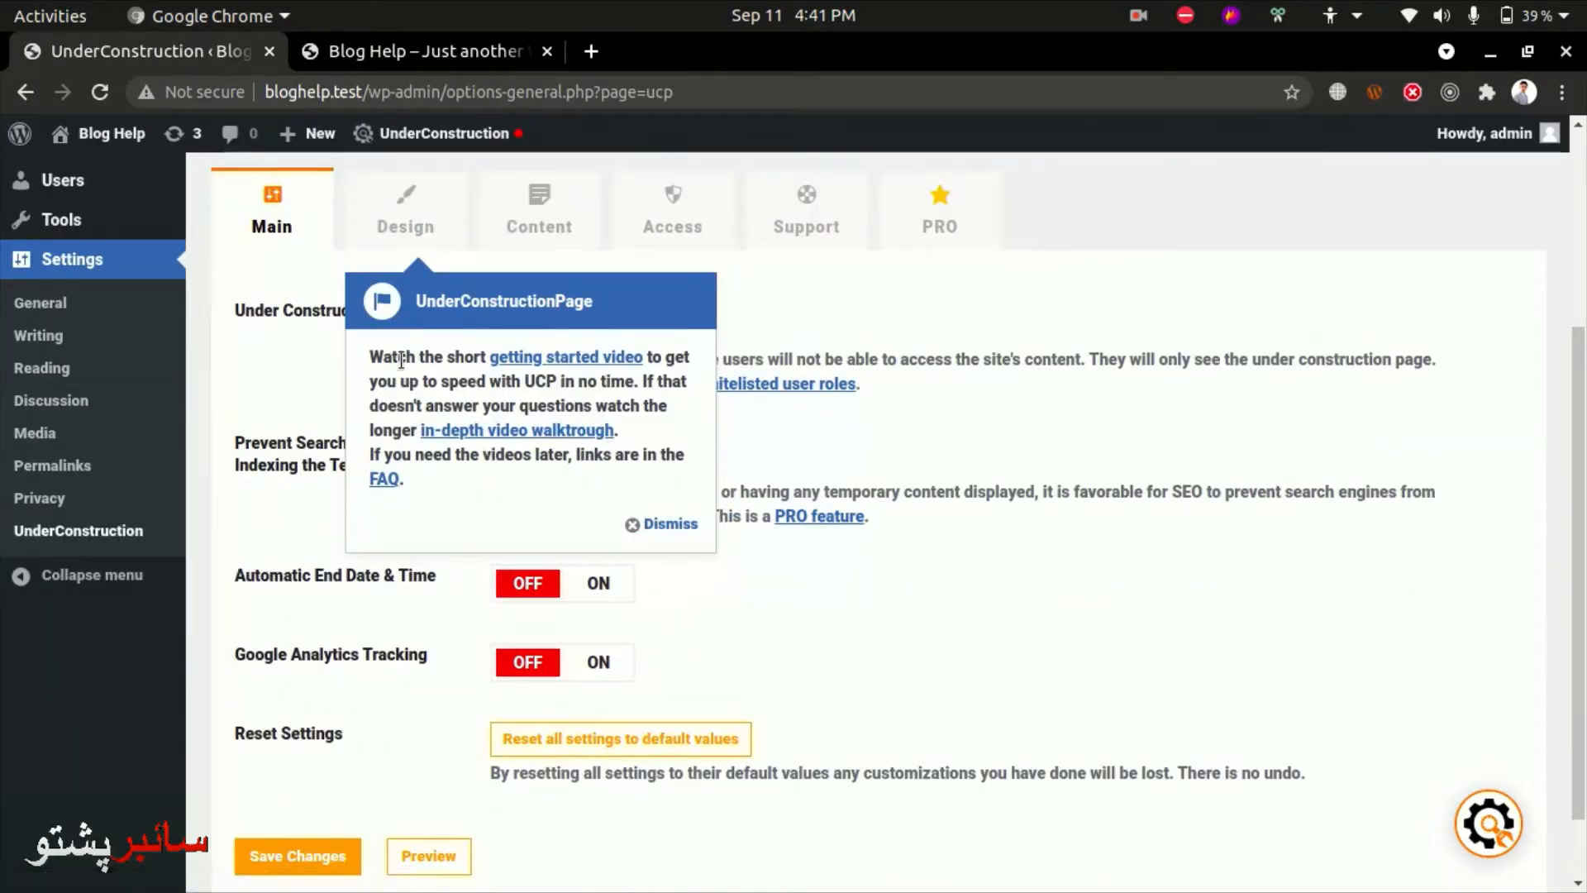
left_click_drag(408, 355, 658, 459)
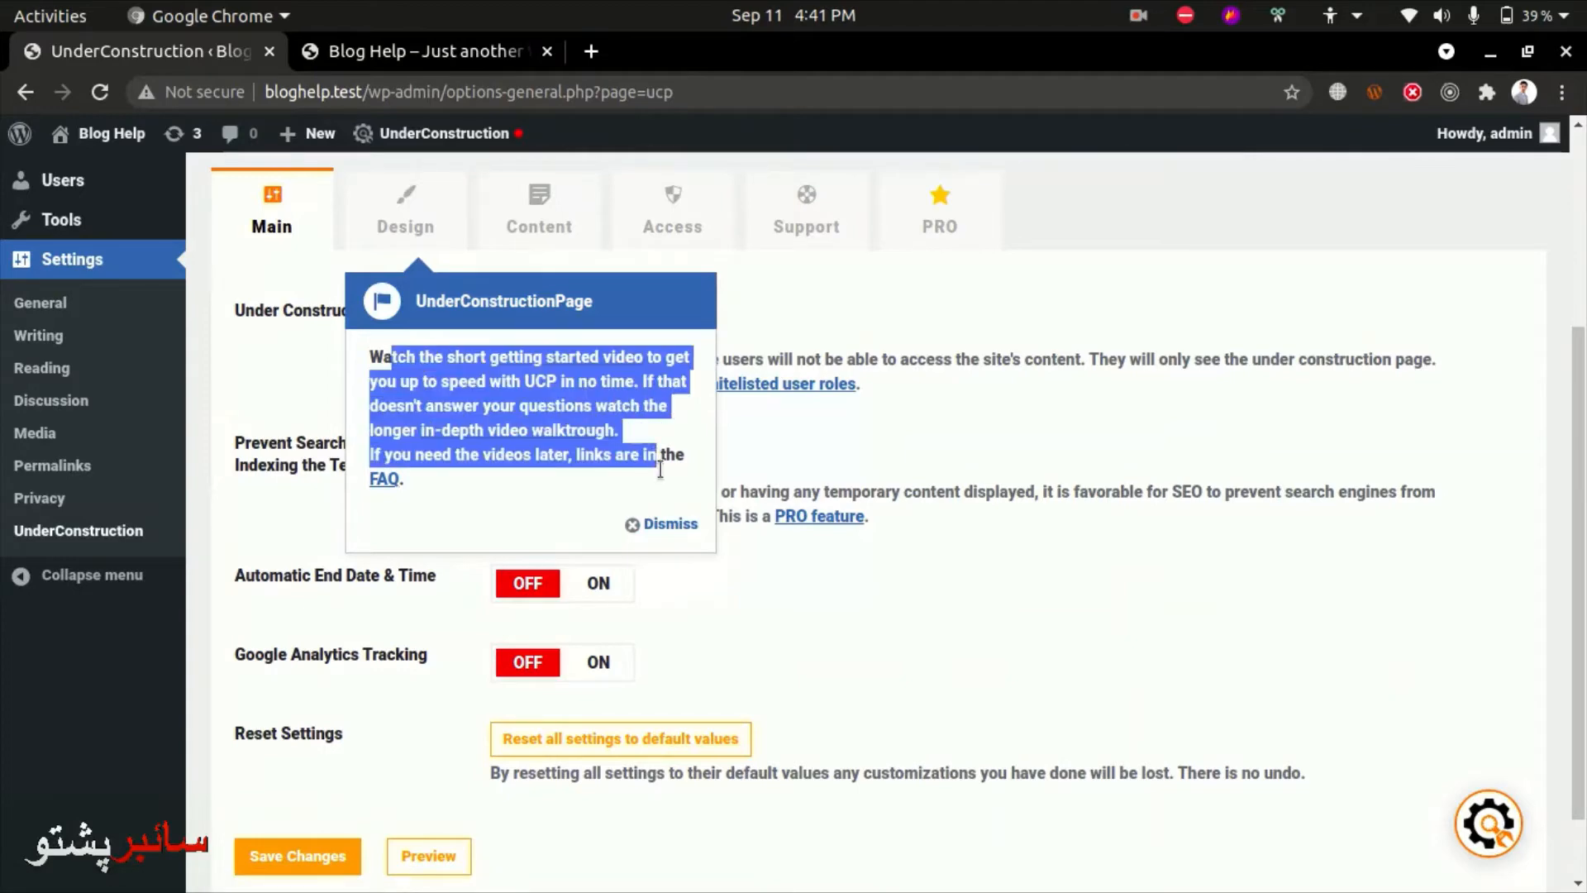
left_click(670, 524)
Turn on Under Construction Mode and save the plugin's settings
left_click_drag(245, 311, 376, 335)
left_click(596, 330)
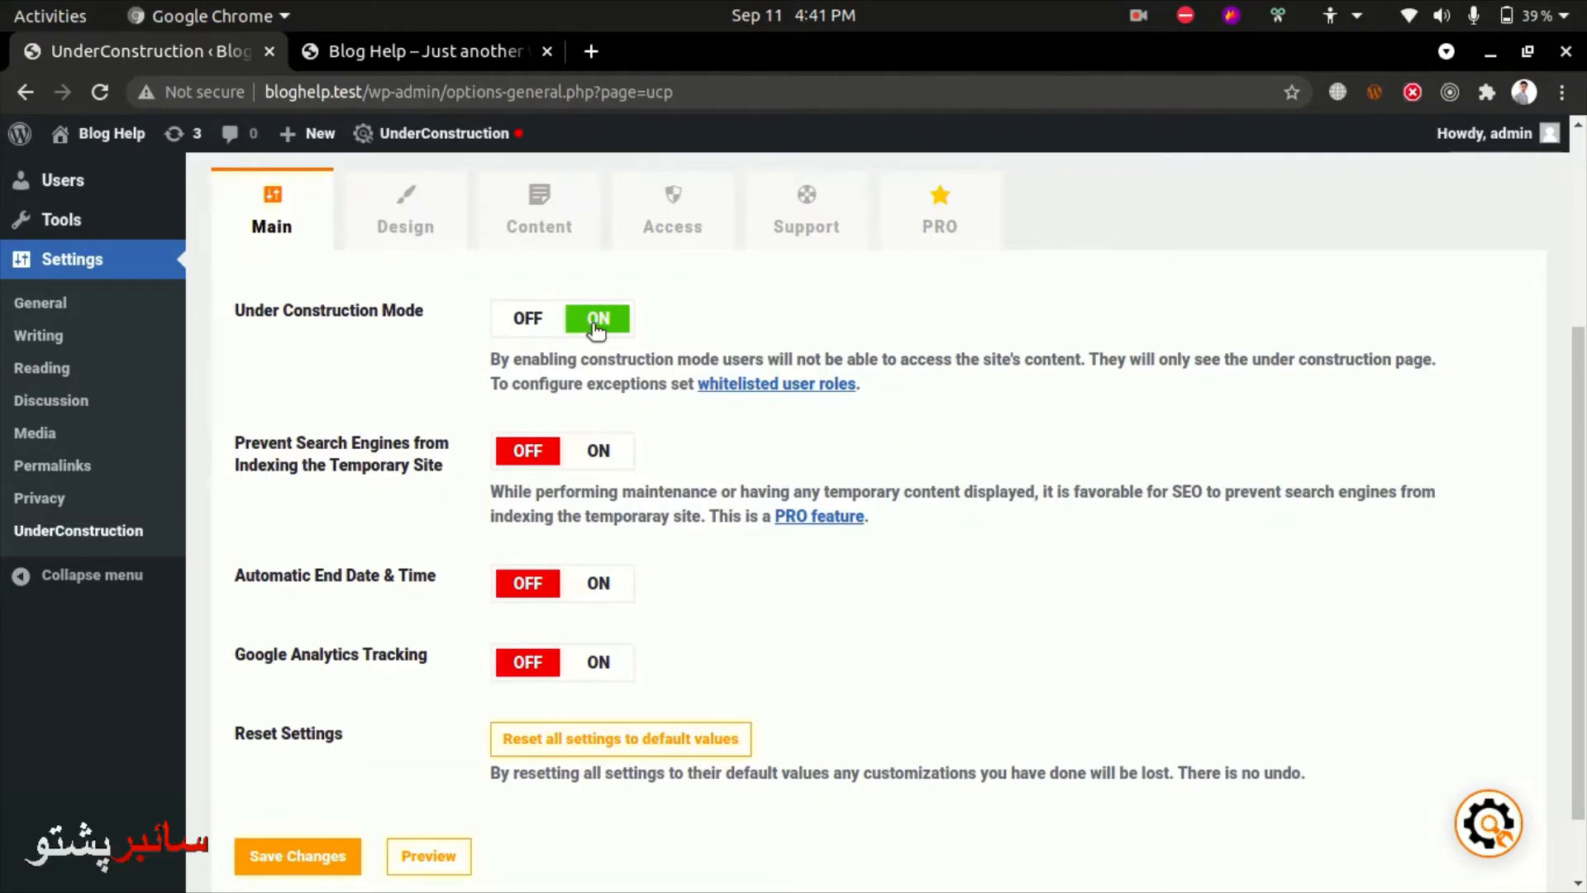
scroll(299, 798, "down", 1)
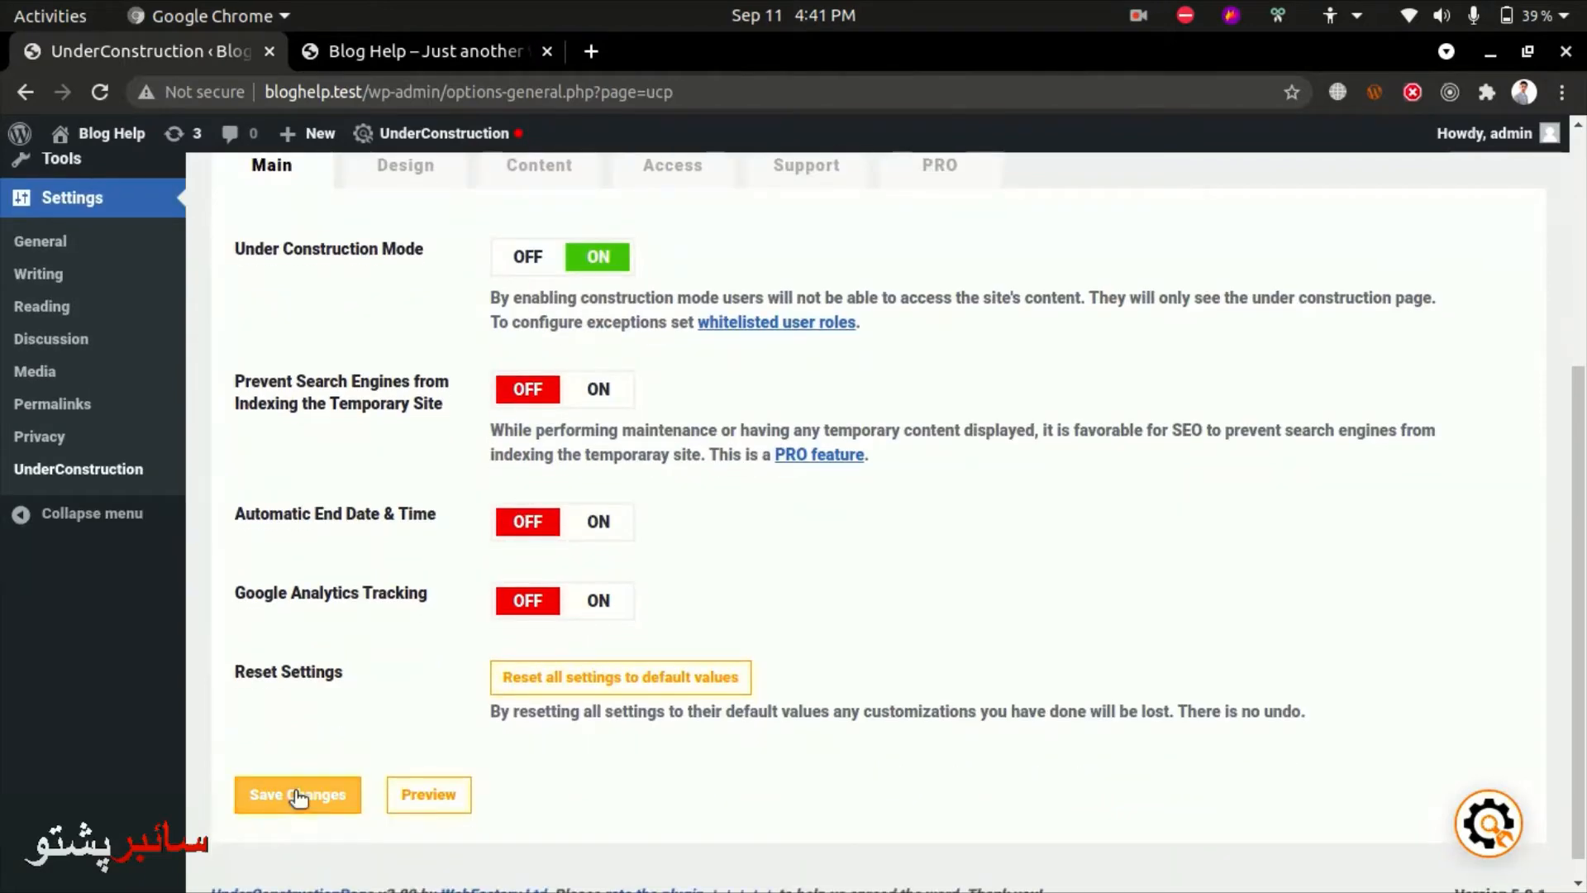
left_click(298, 796)
left_click(365, 51)
left_click(375, 93)
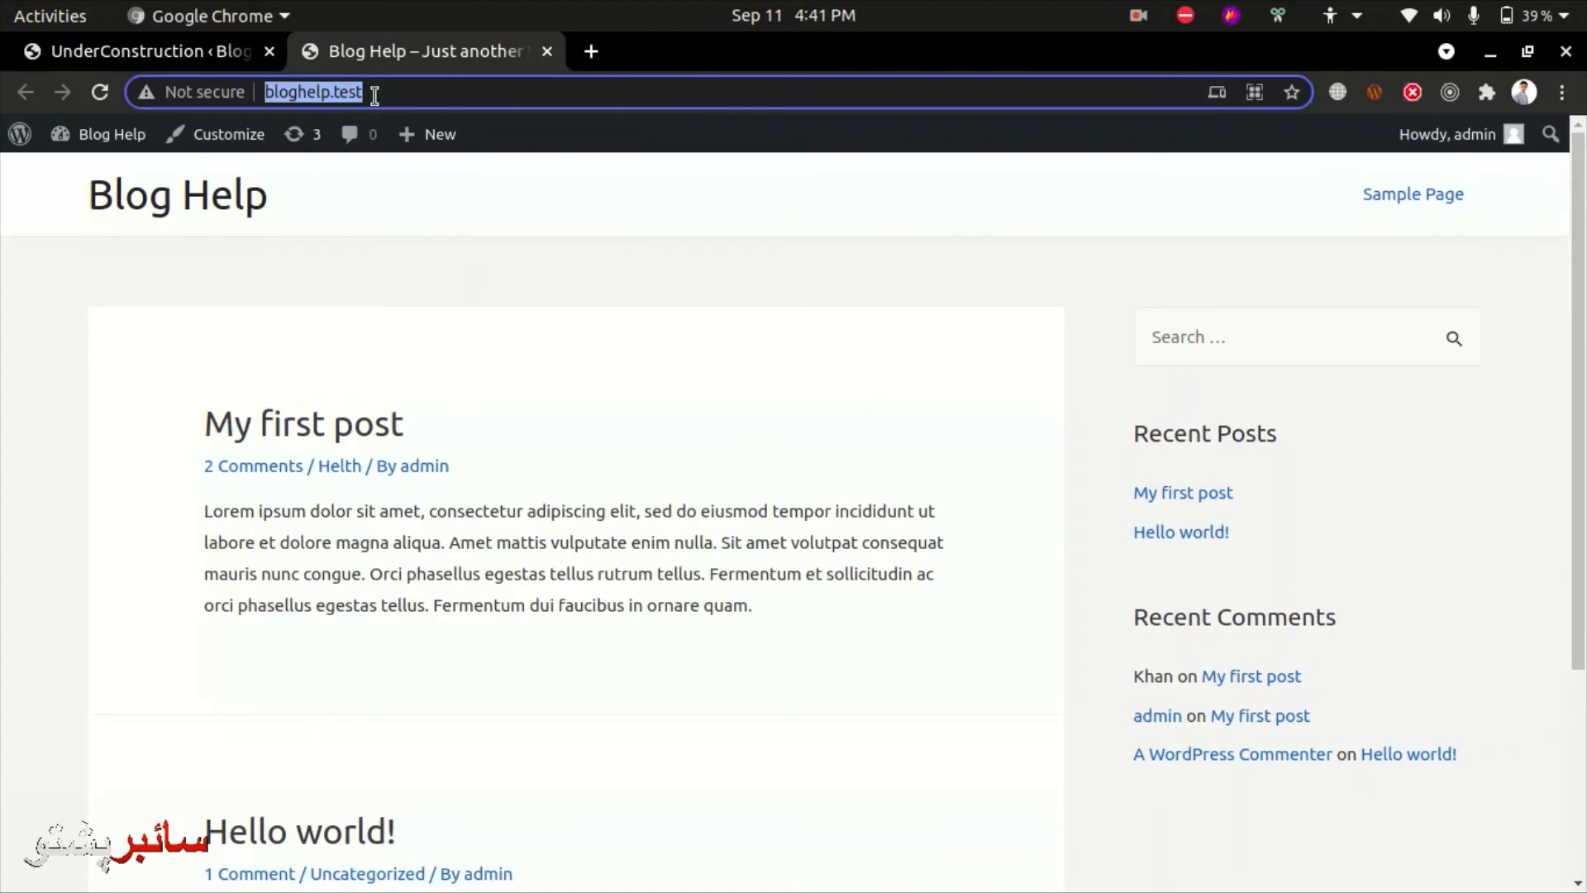
key("alt+Tab")
key("alt+Tab")
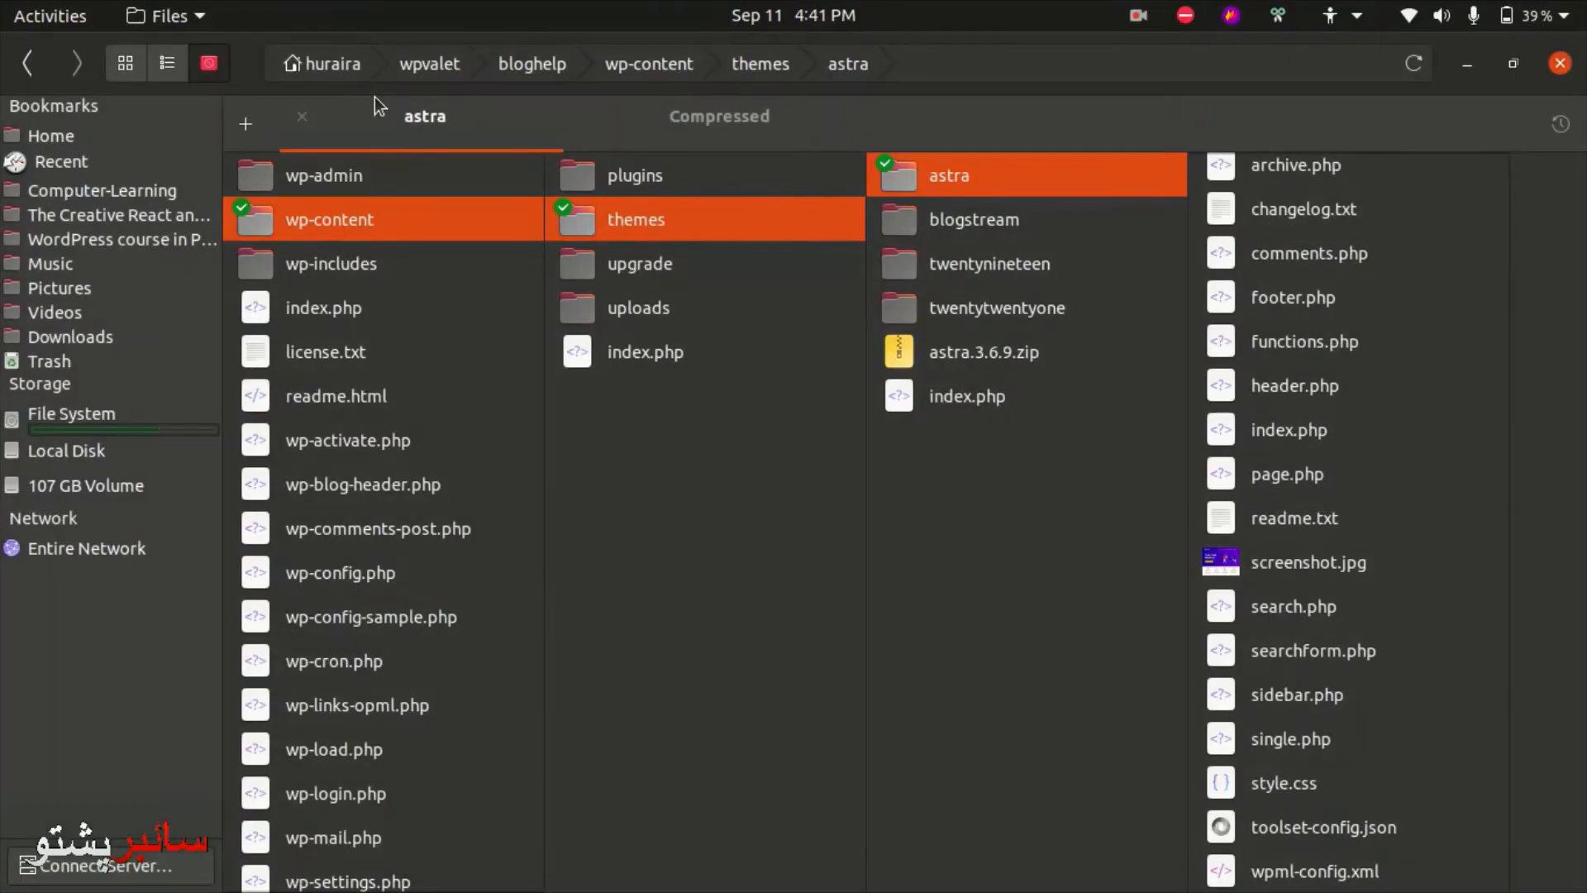
key("alt+Tab")
key("alt+Tab")
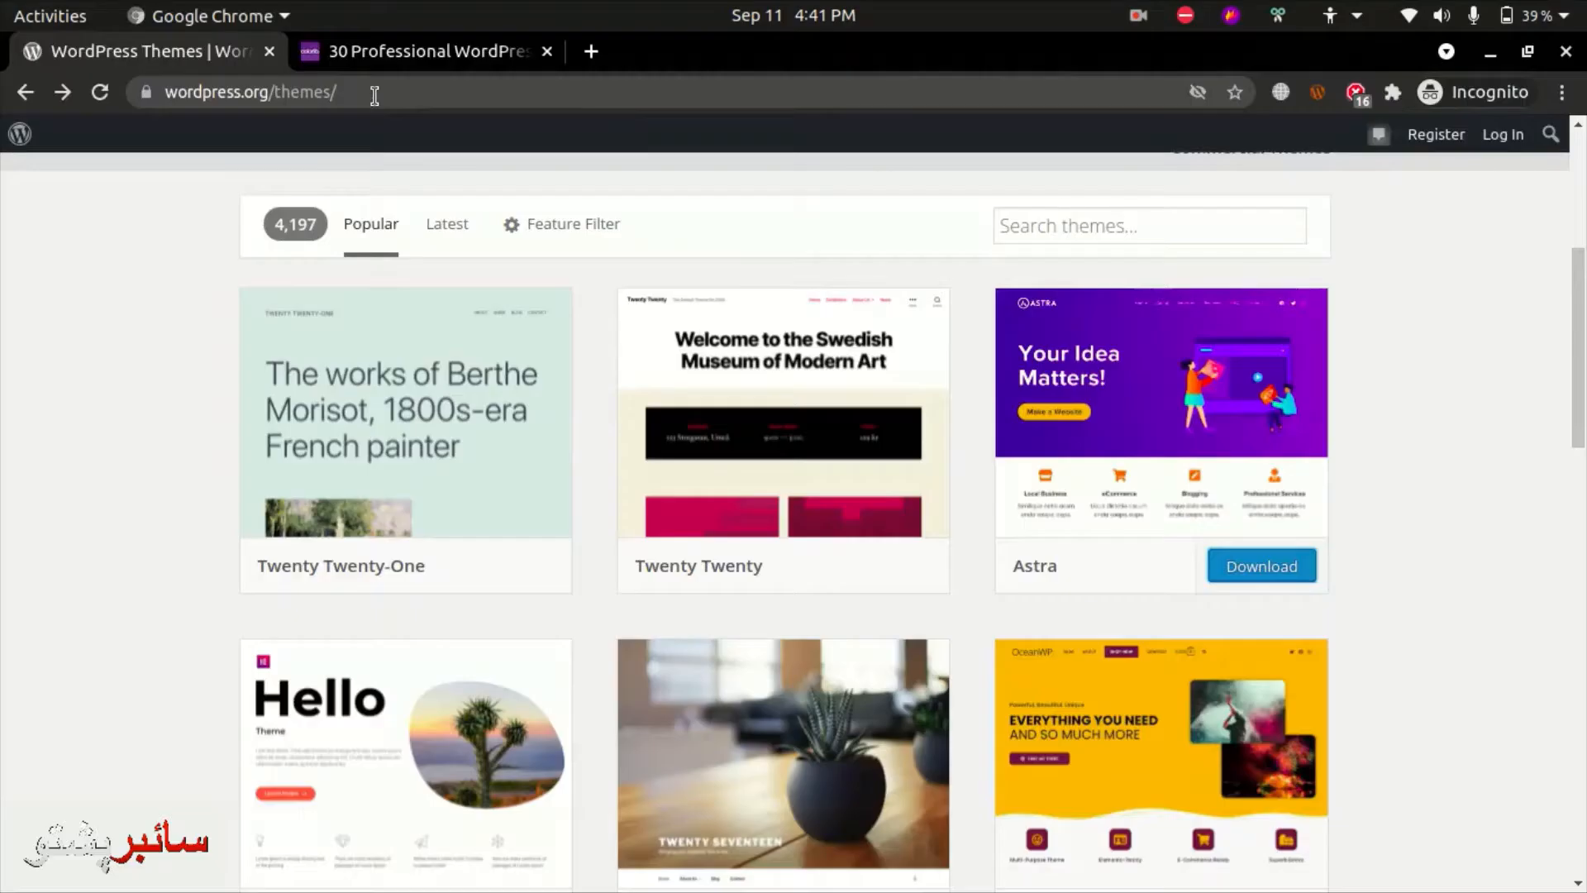
key("ctrl+t")
type("http://bloghelp.test/")
key("Return")
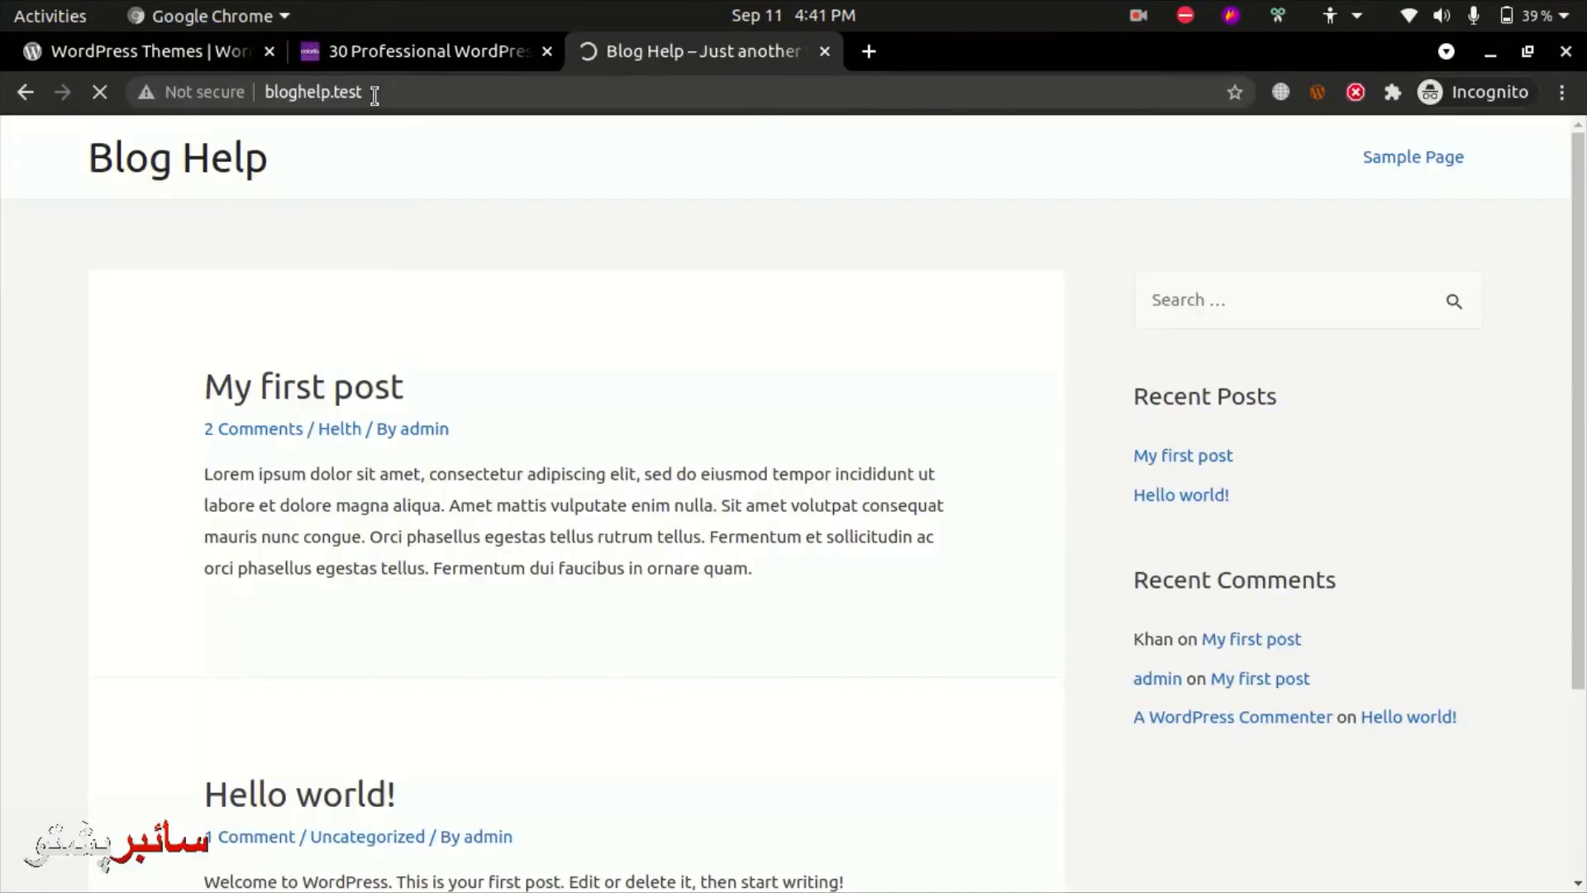
scroll(389, 413, "down", 1)
scroll(389, 393, "up", 1)
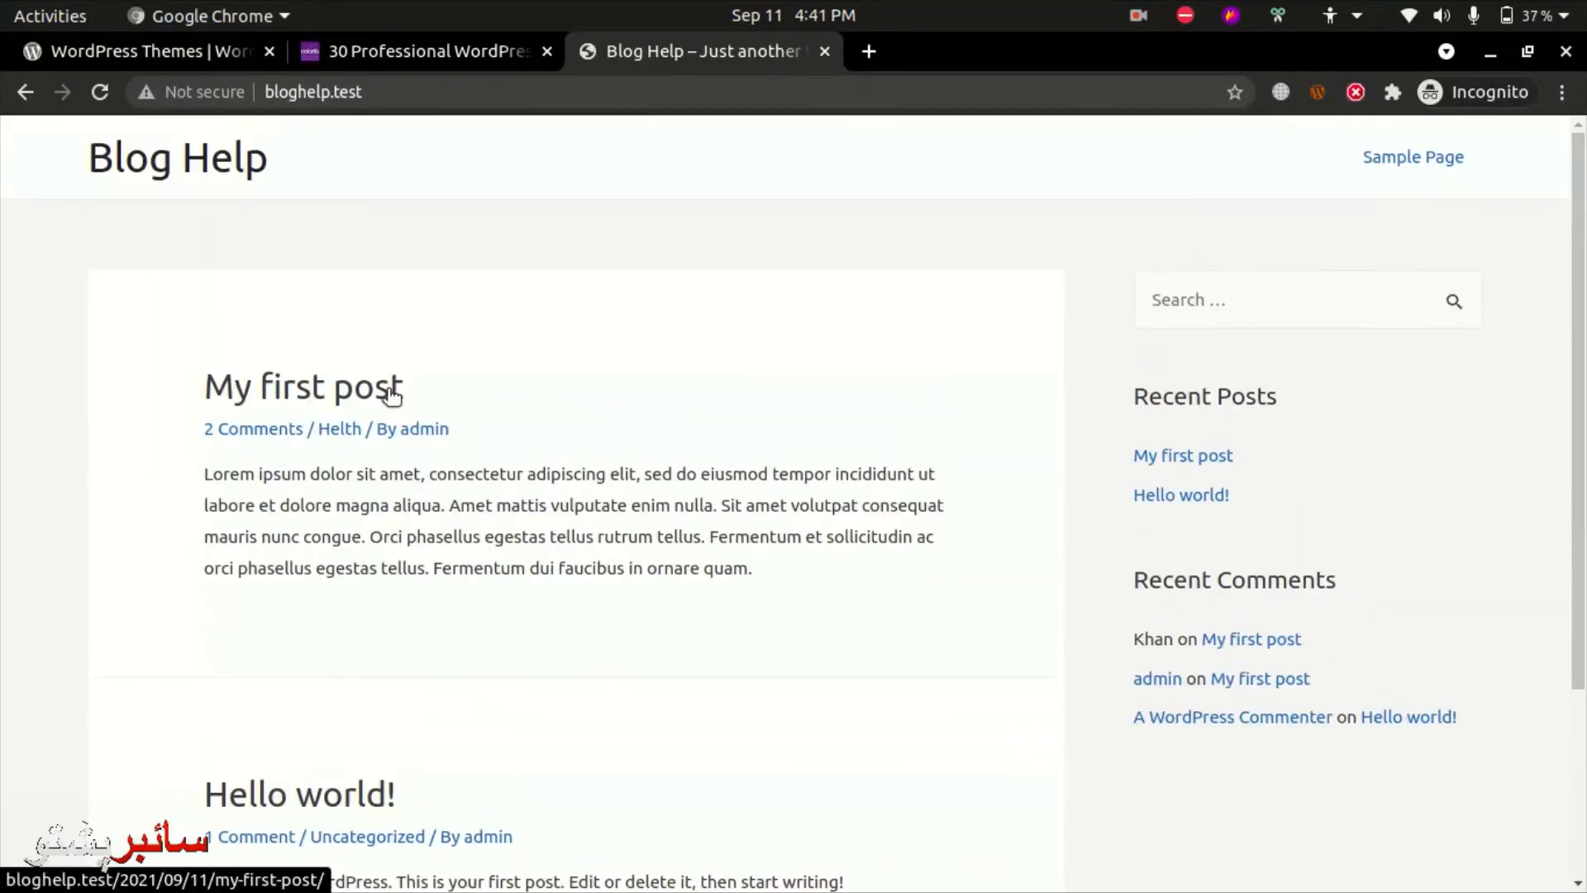
Return to the UnderConstruction settings in the regular browser window and save the changes again
key("alt+Tab")
key("alt+Tab")
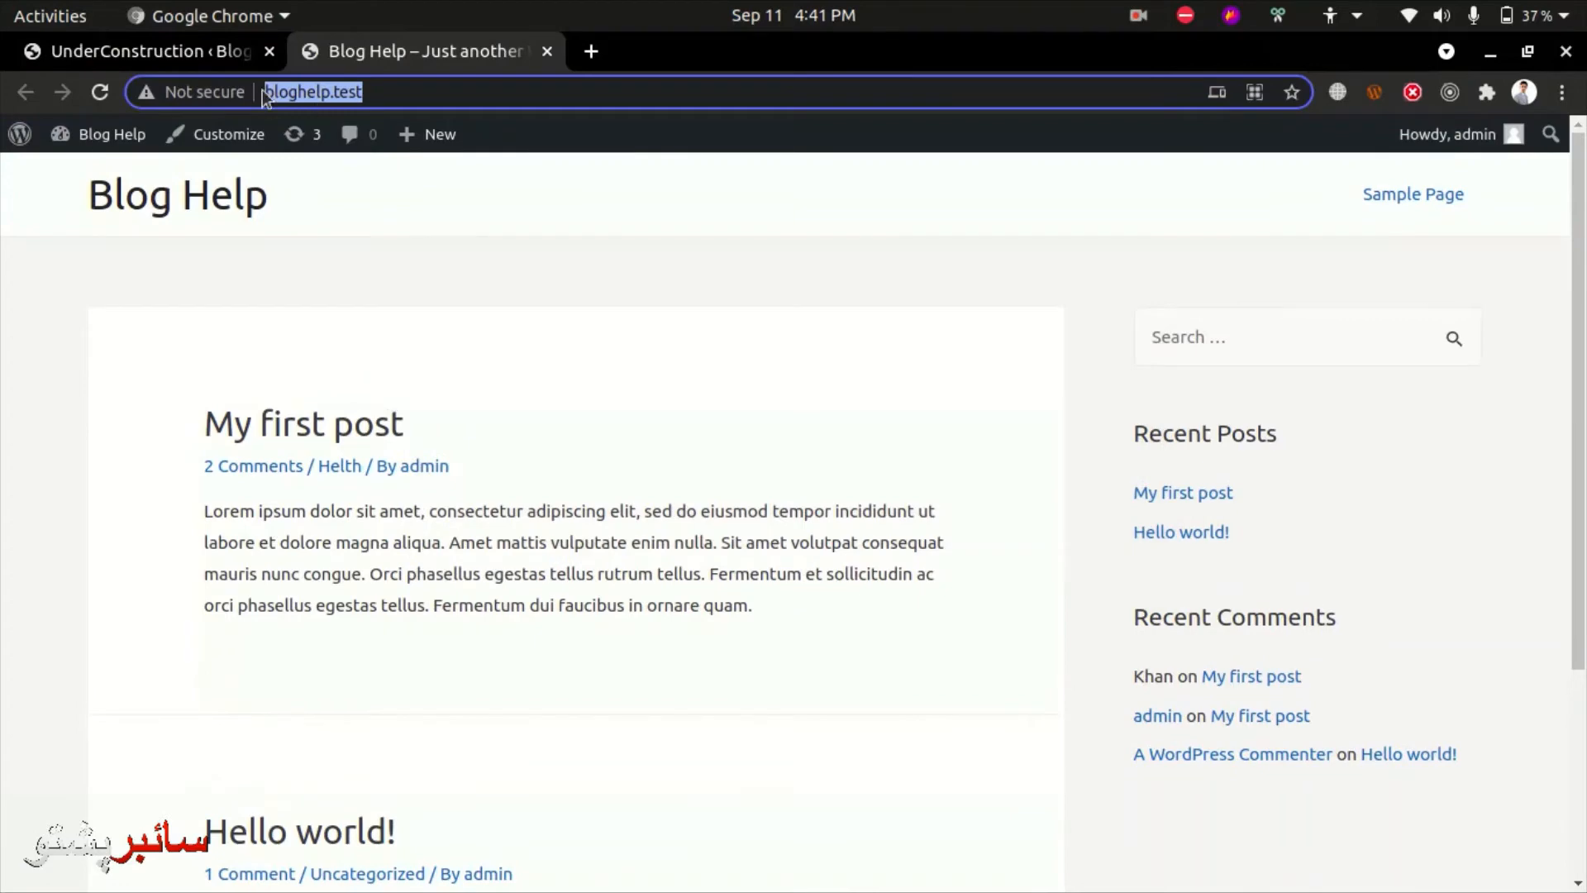
left_click(230, 54)
left_click(291, 781)
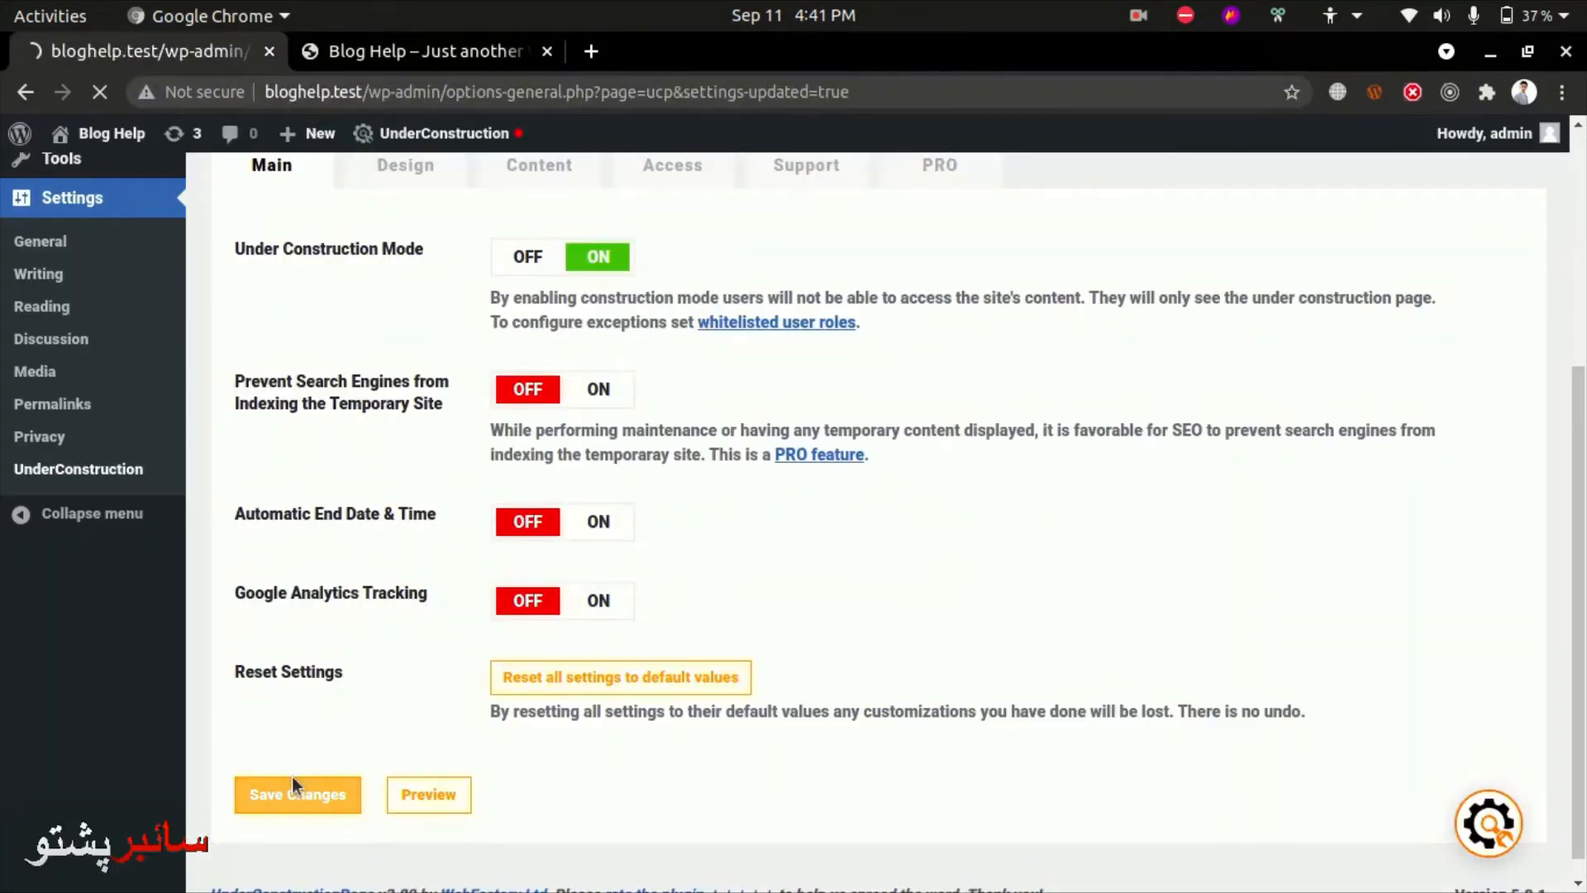
Reload the site in the incognito window and look over the page that logged-out visitors see
key("alt+Tab")
key("F5")
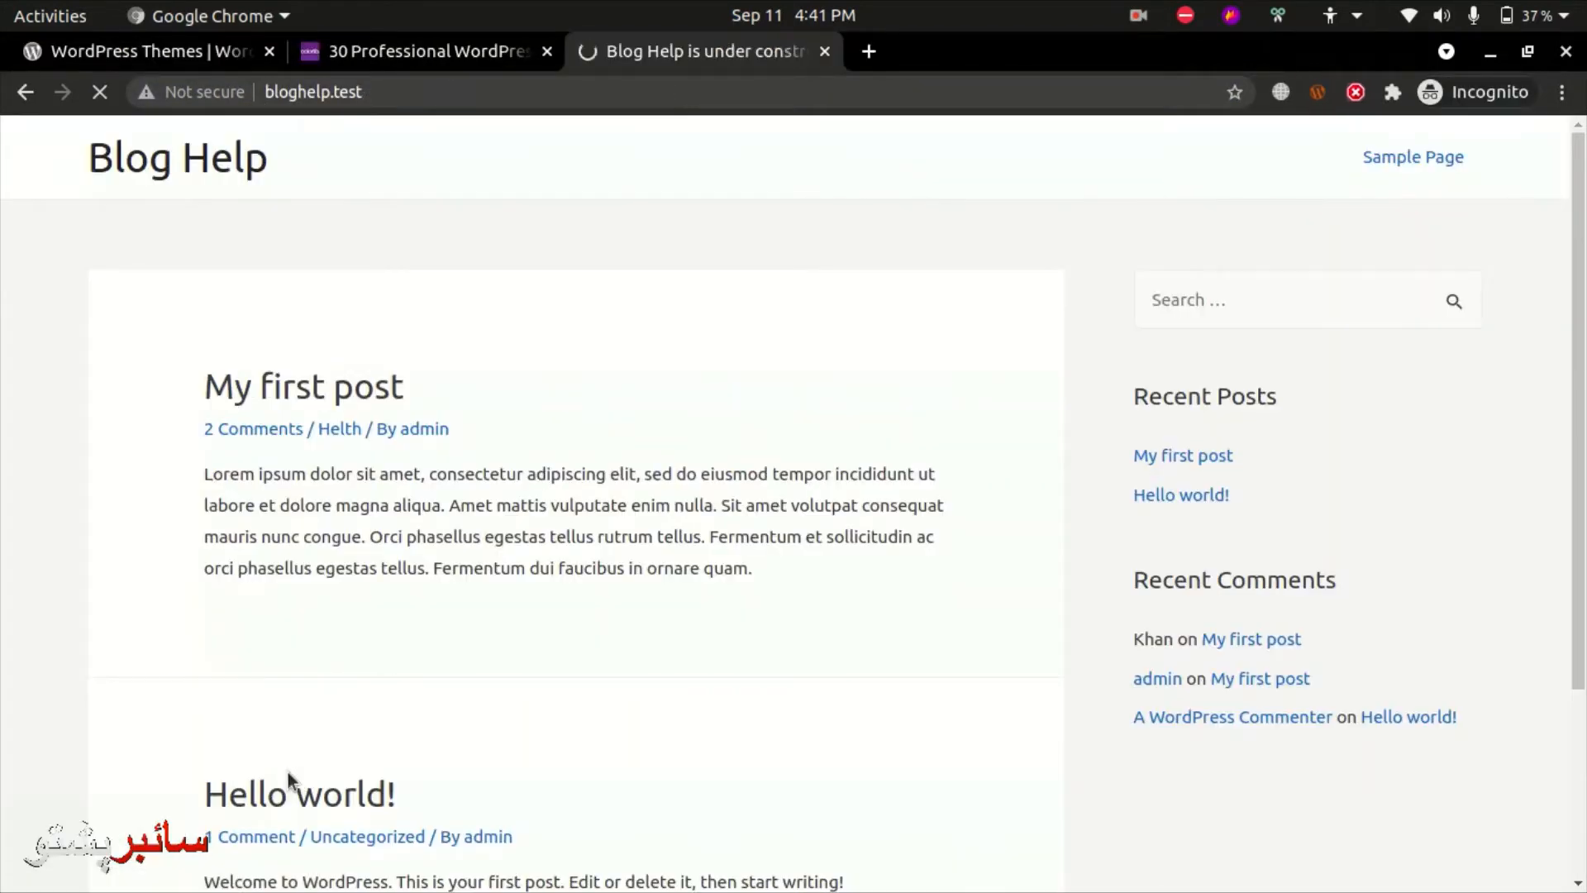
scroll(723, 541, "down", 1)
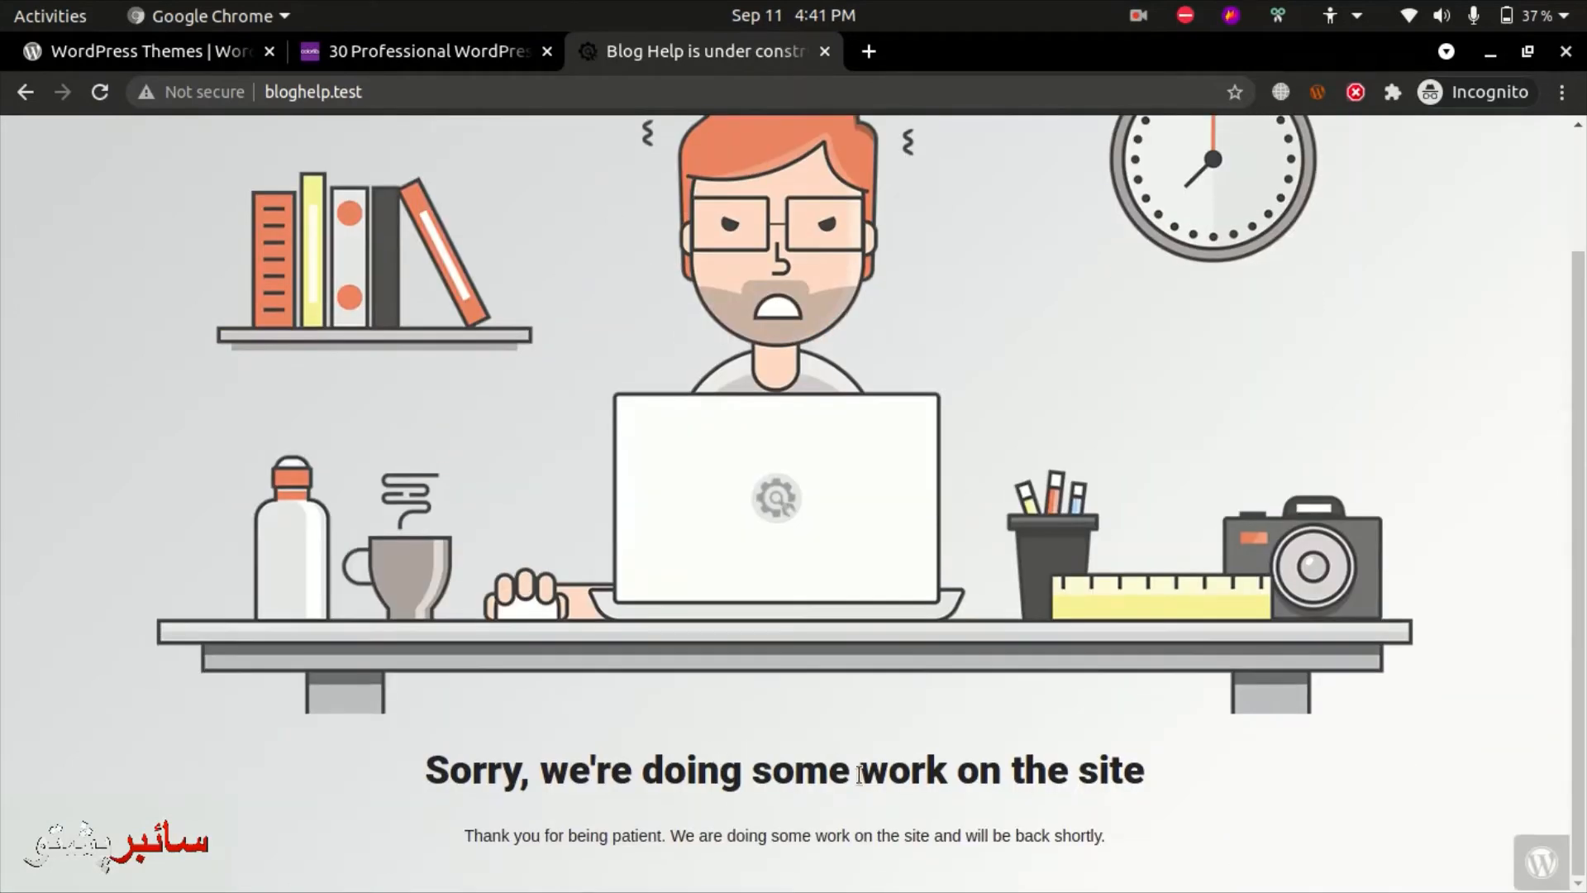
left_click_drag(888, 769, 1192, 779)
left_click(1182, 773)
scroll(1074, 611, "up", 3)
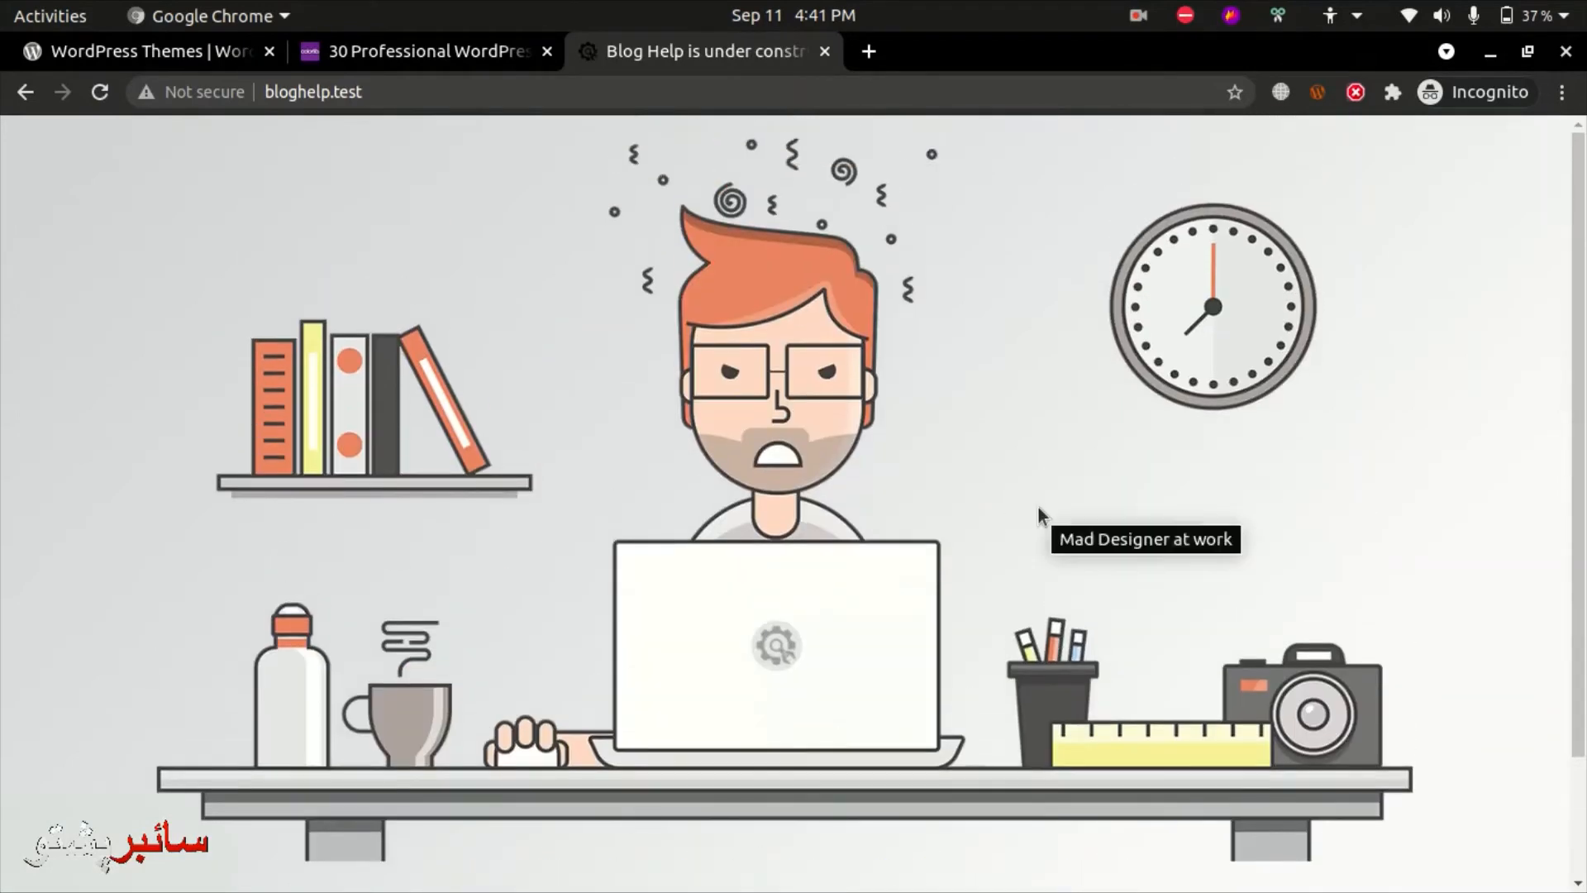
Return to the UnderConstruction settings in the regular window and open the Design themes
key("alt+Tab")
scroll(557, 605, "down", 3)
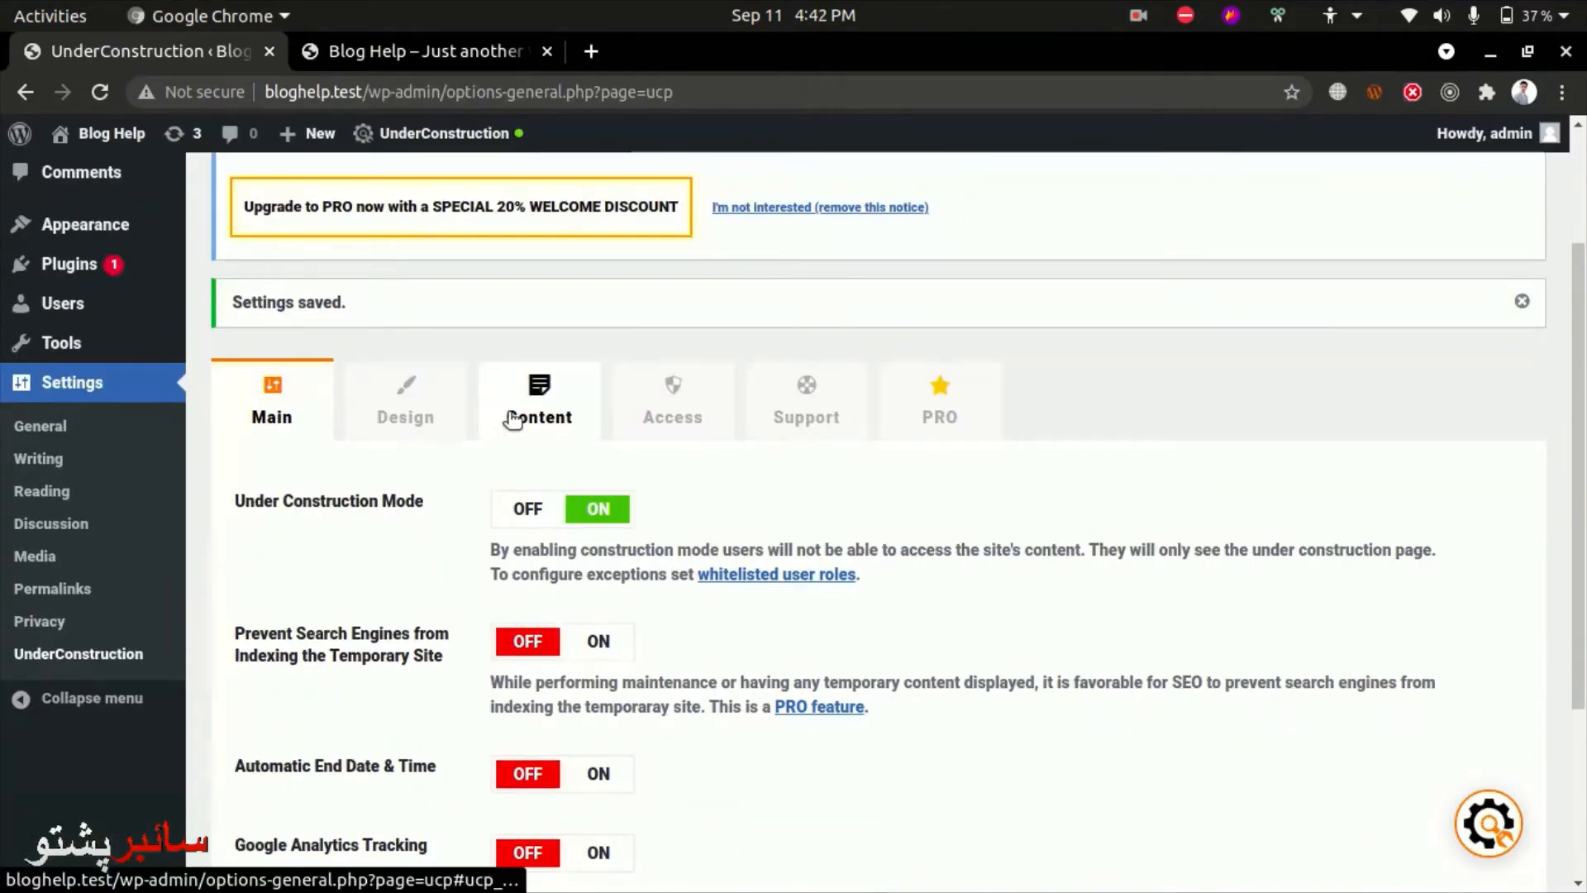
left_click(407, 409)
scroll(732, 552, "down", 5)
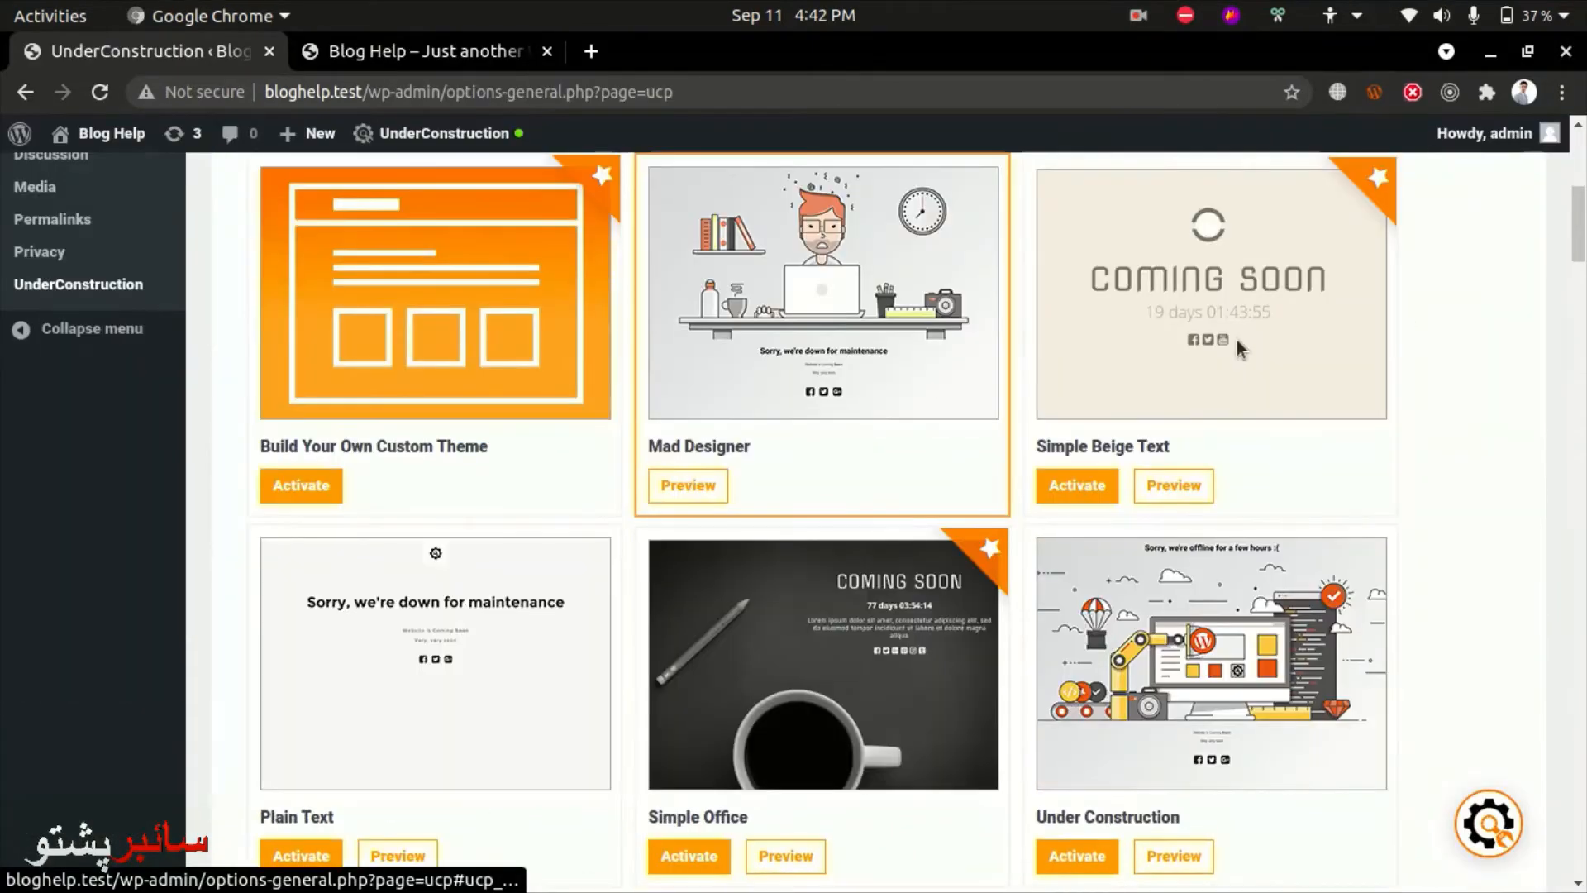
Try to activate the Simple Beige Text theme, look over the PRO licence offer and close it
left_click(1070, 486)
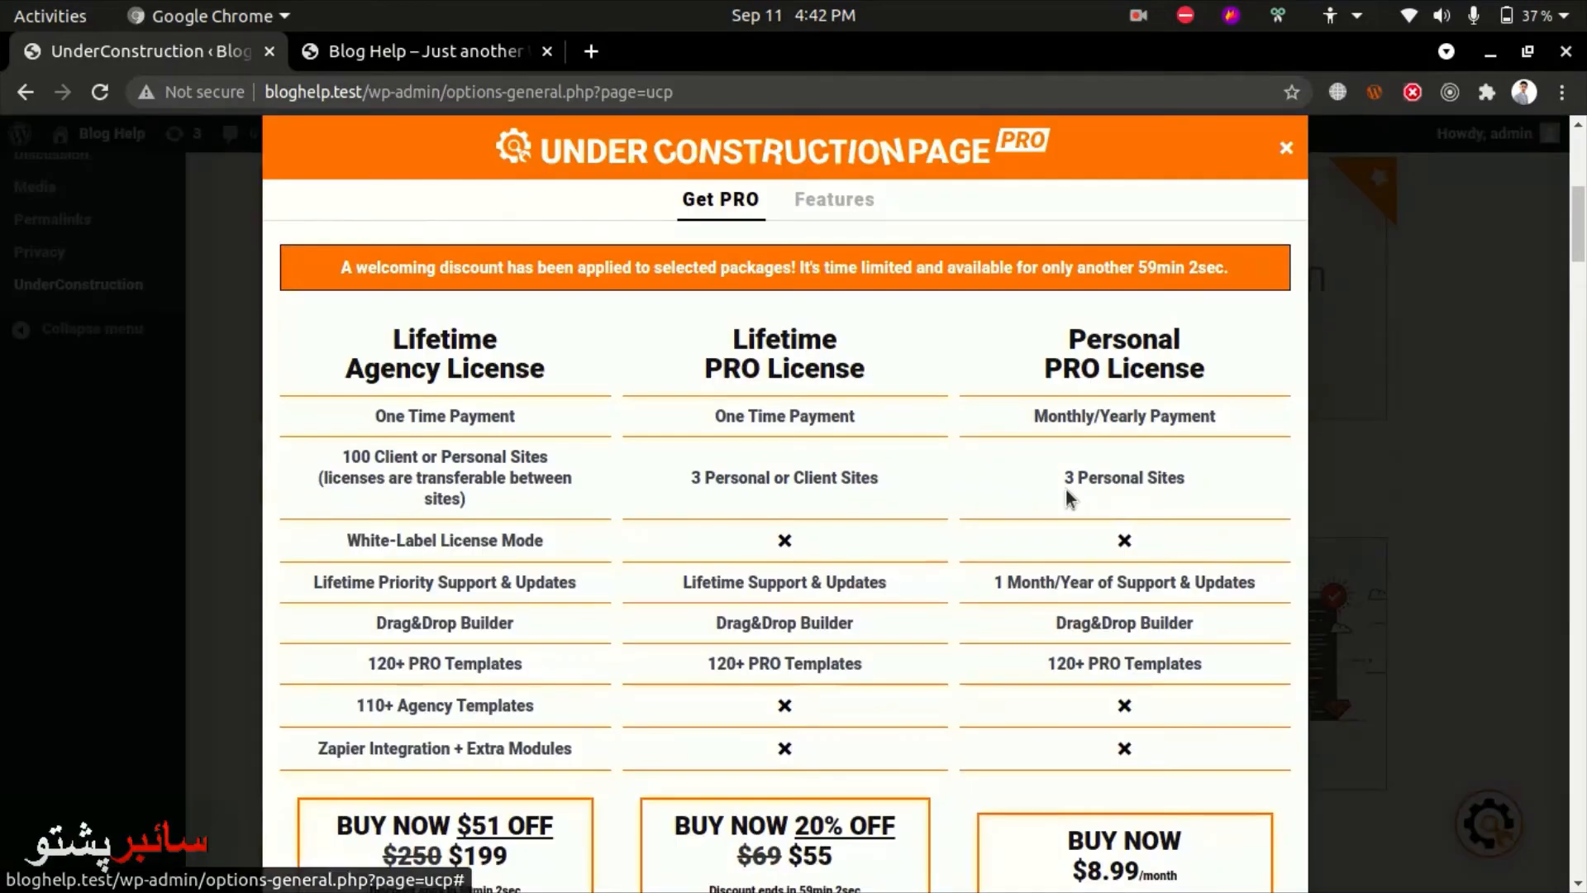
scroll(977, 407, "down", 5)
scroll(982, 593, "up", 5)
scroll(982, 594, "up", 4)
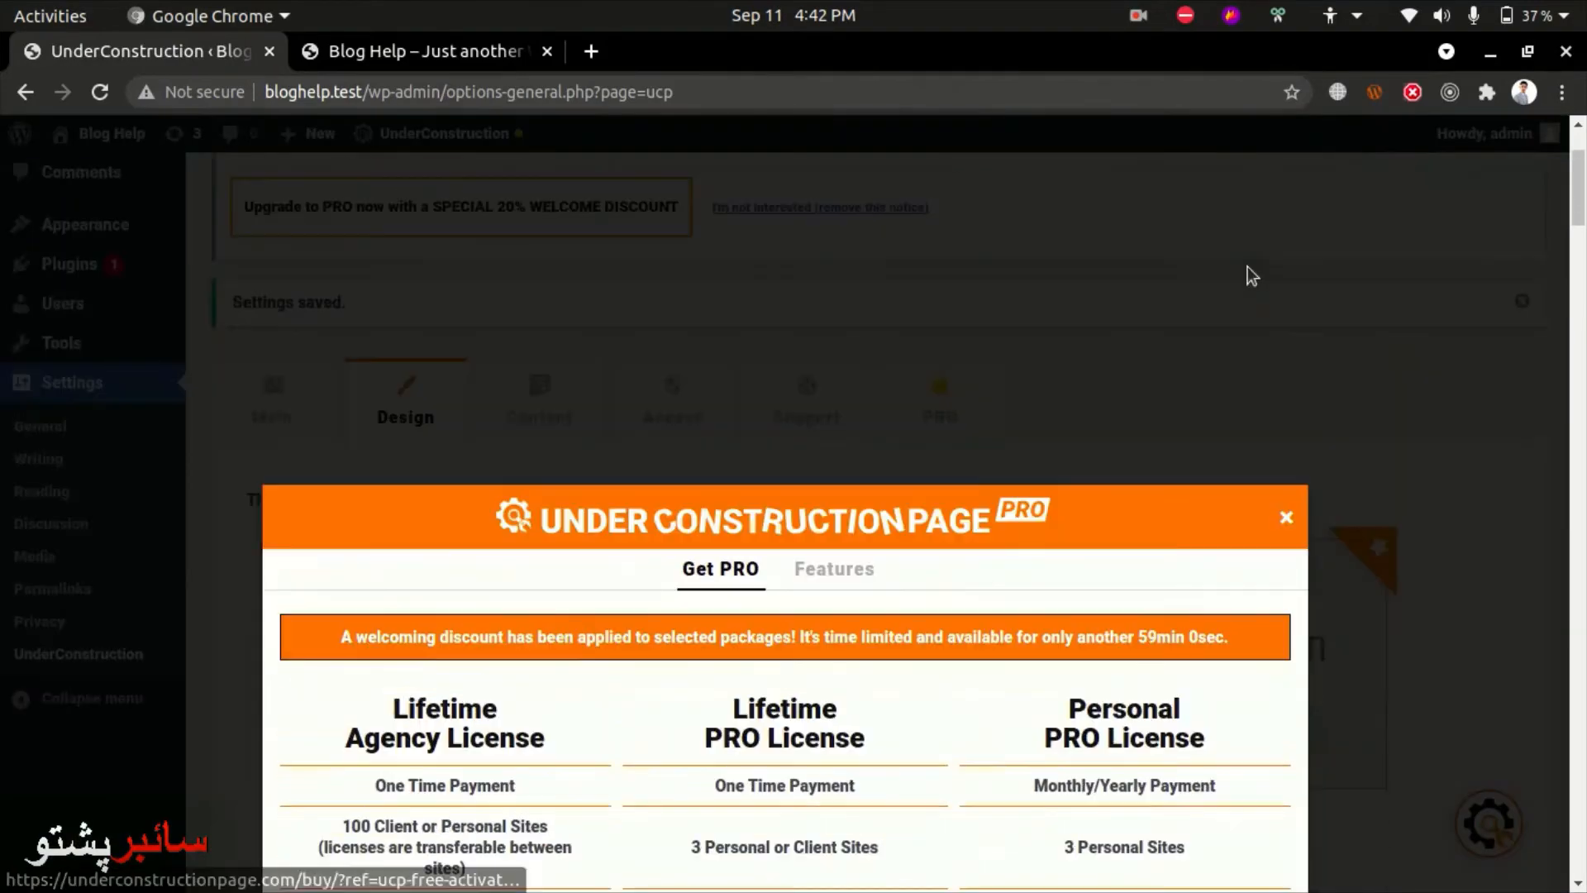
left_click(1291, 519)
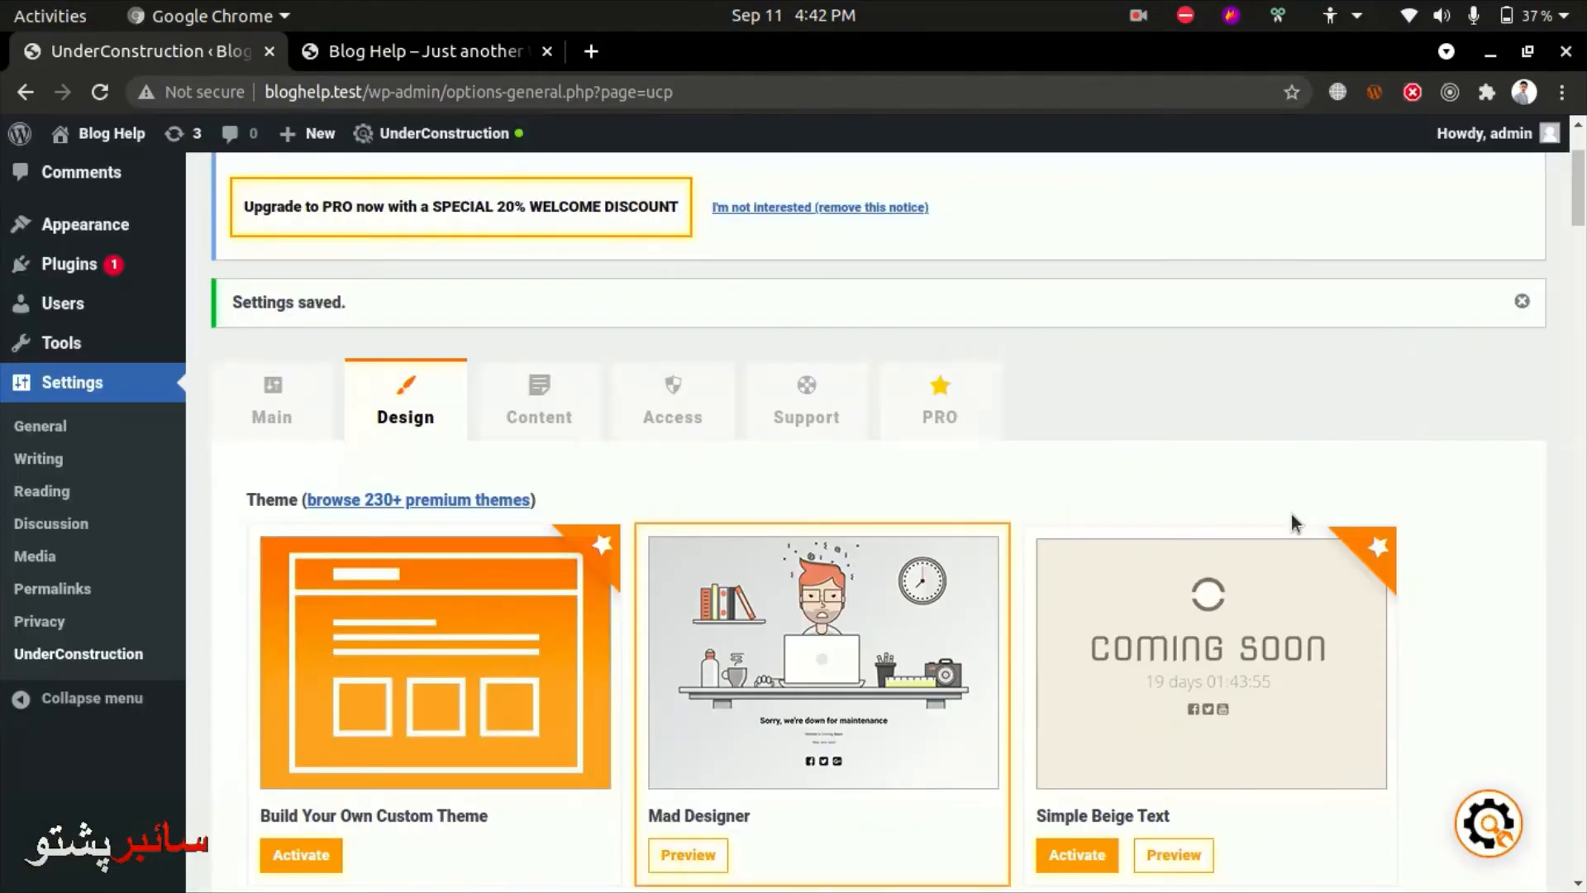
Activate the Under Construction theme and reload the site in the incognito window to check the new design
scroll(1291, 513, "down", 4)
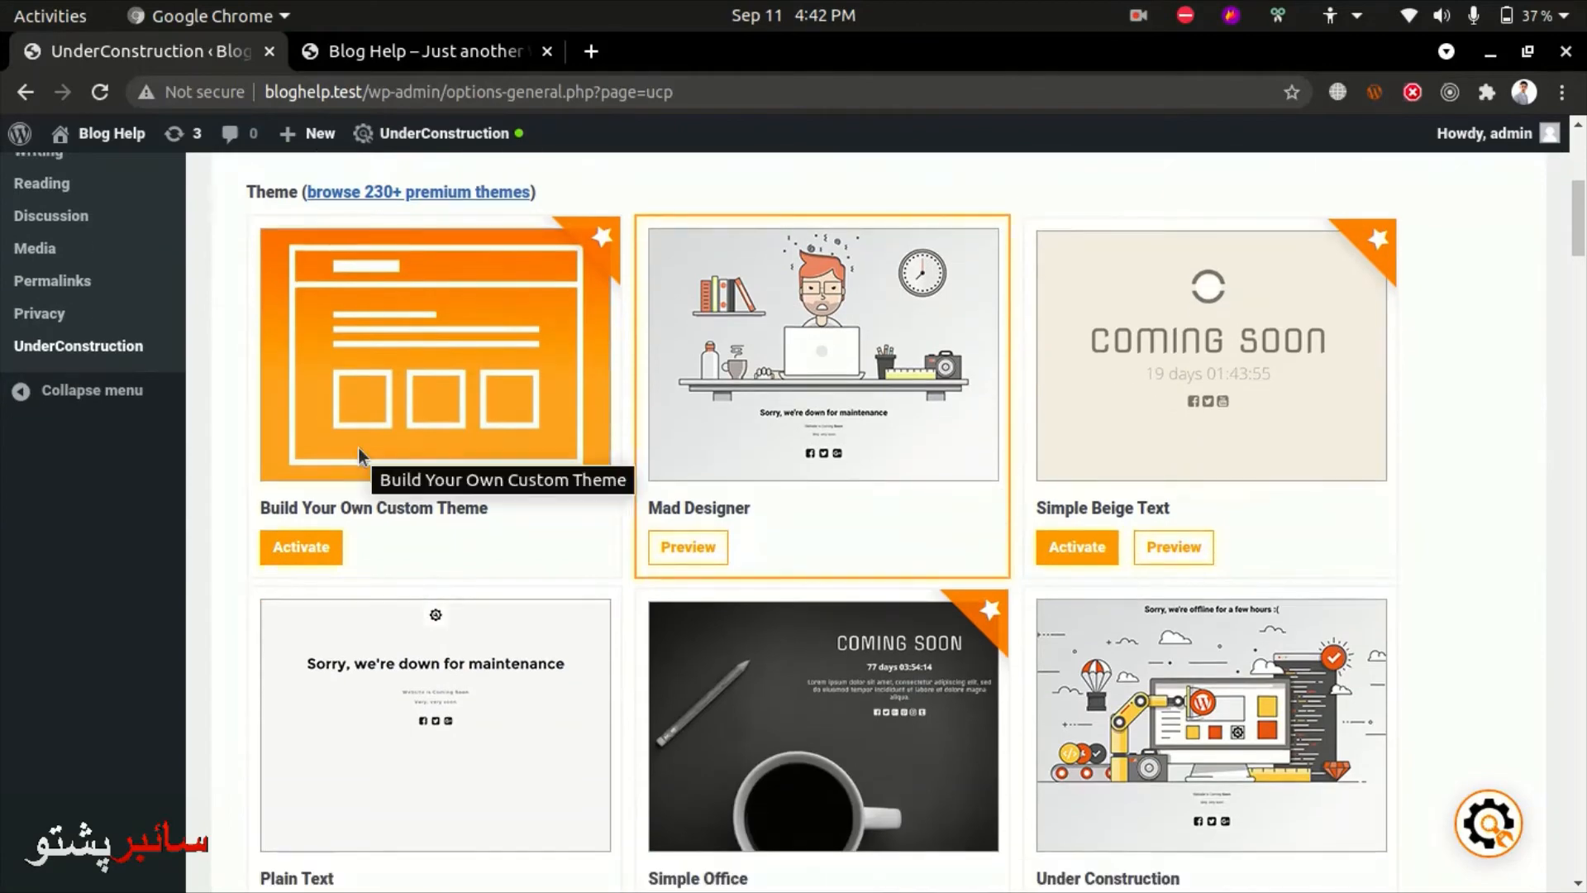
scroll(709, 577, "down", 3)
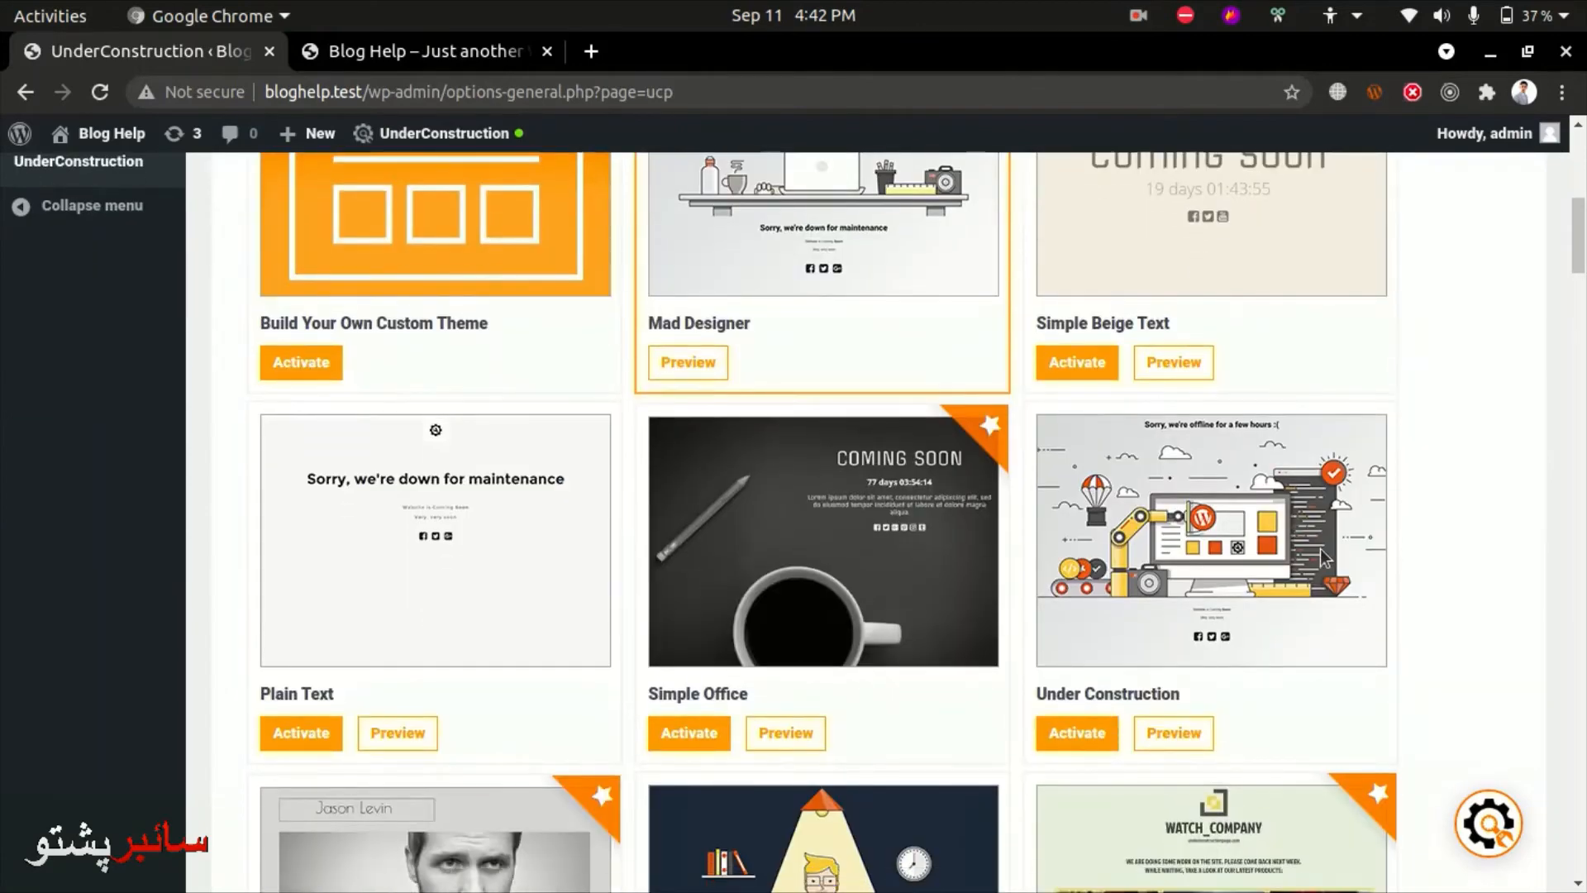
left_click(1075, 737)
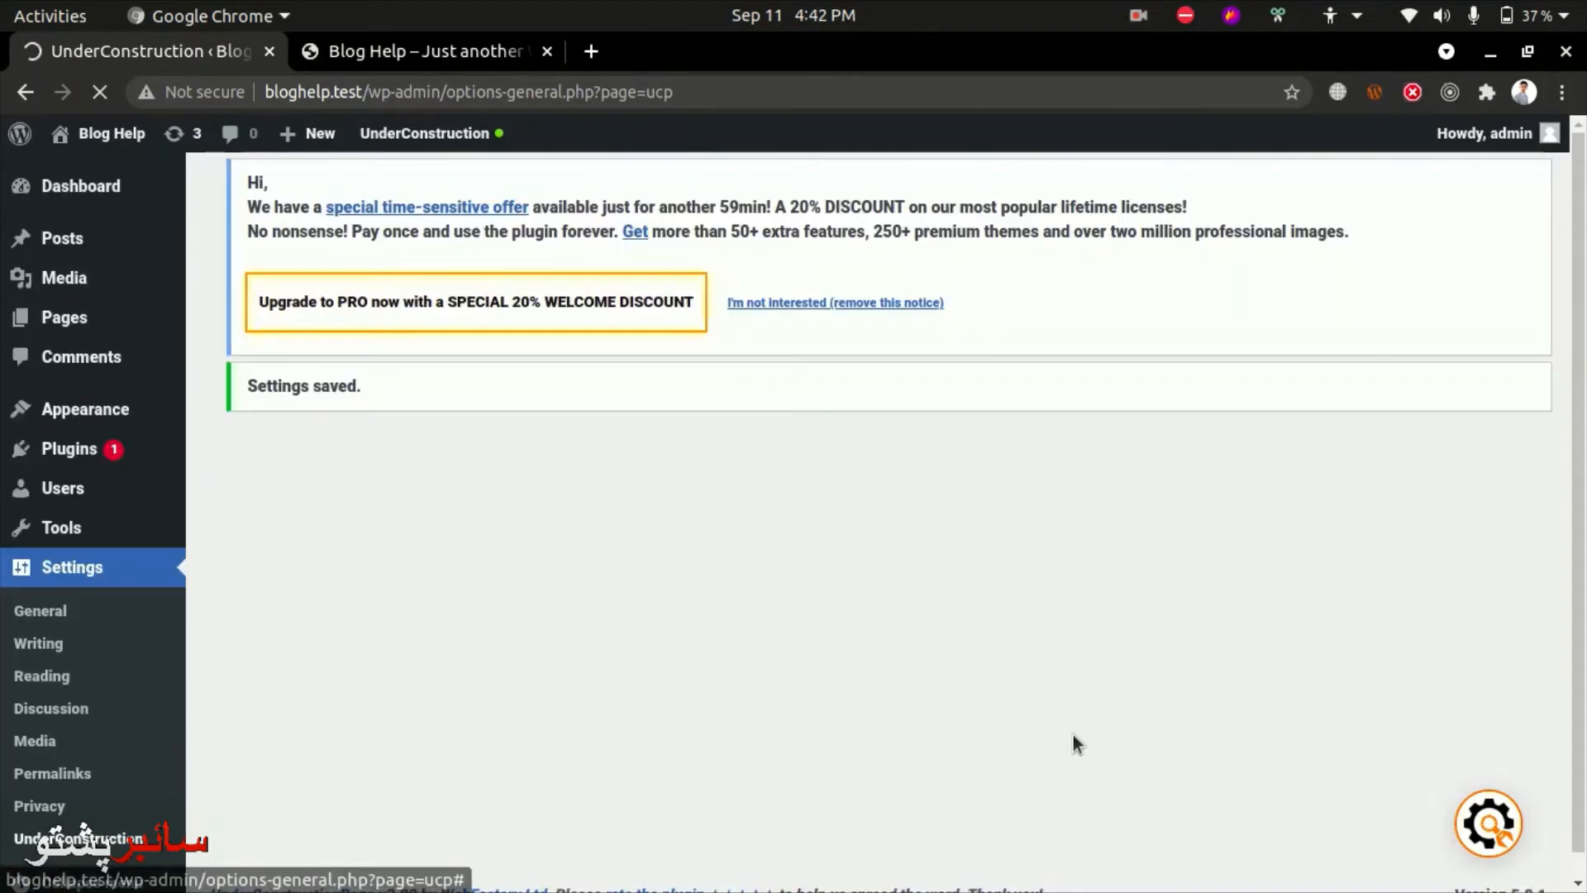
key("alt+Tab")
key("ctrl+r")
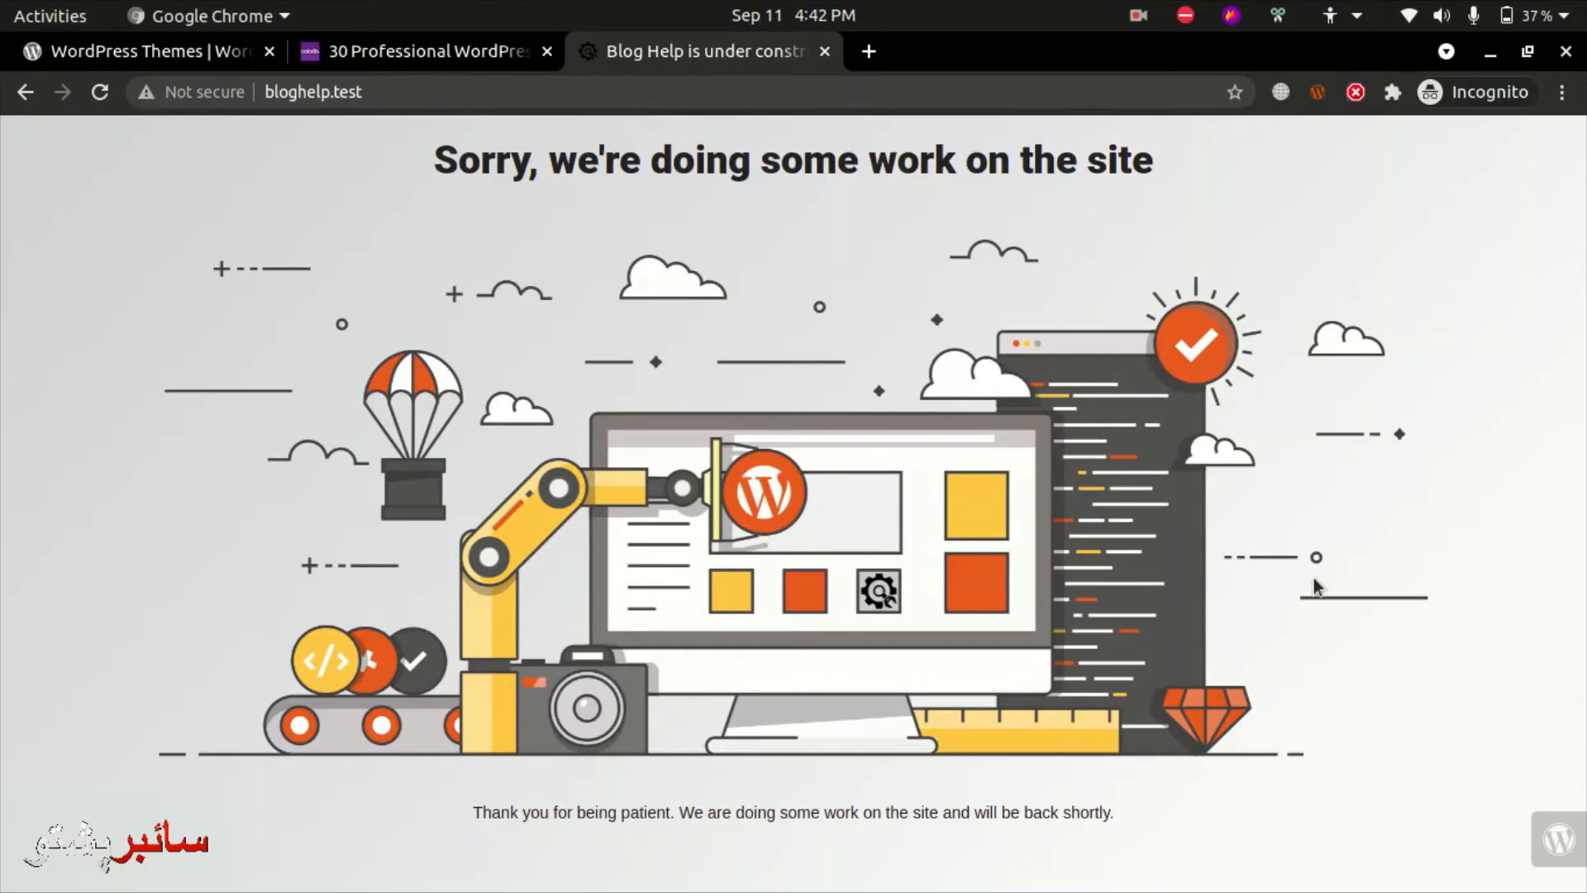
Turn off Under Construction Mode in the plugin's main settings and reload the site in the incognito window
key("alt+Tab")
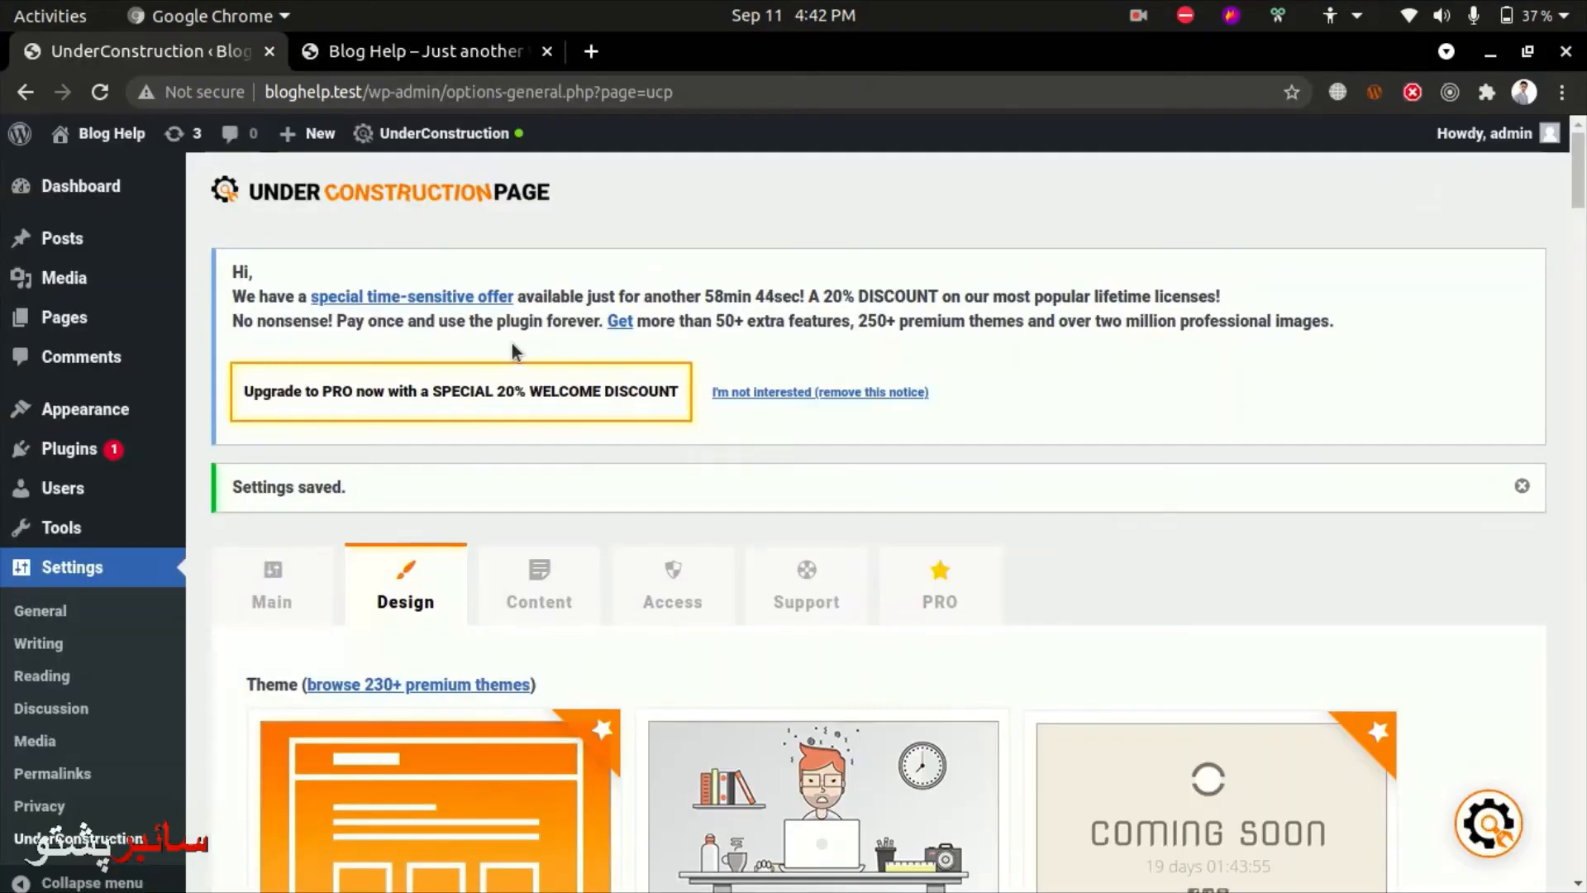
scroll(324, 502, "down", 3)
left_click(302, 467)
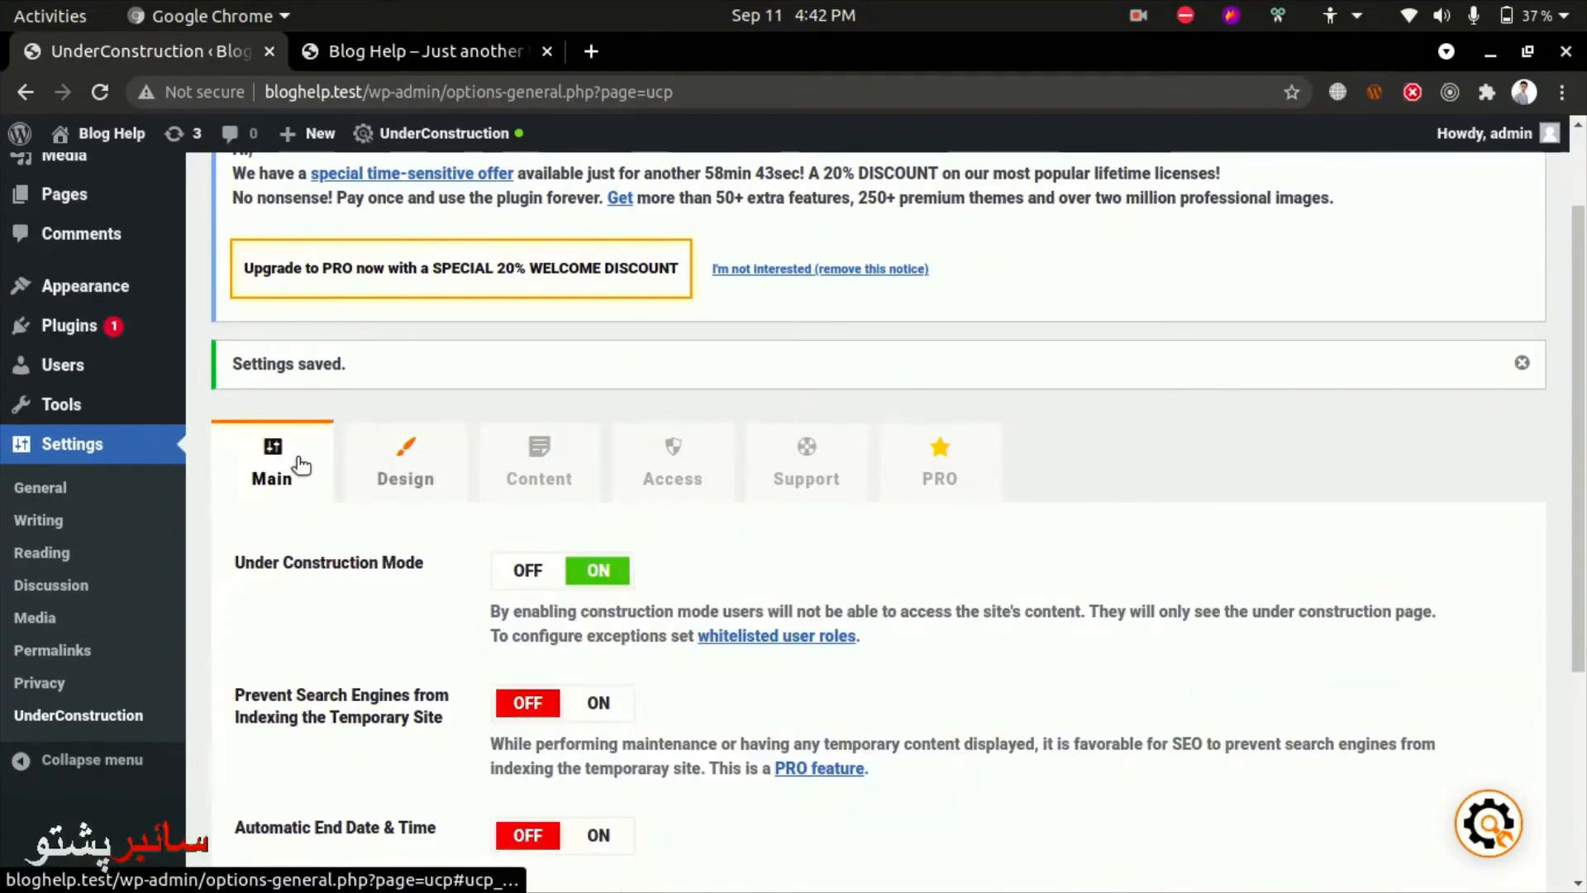
left_click(523, 573)
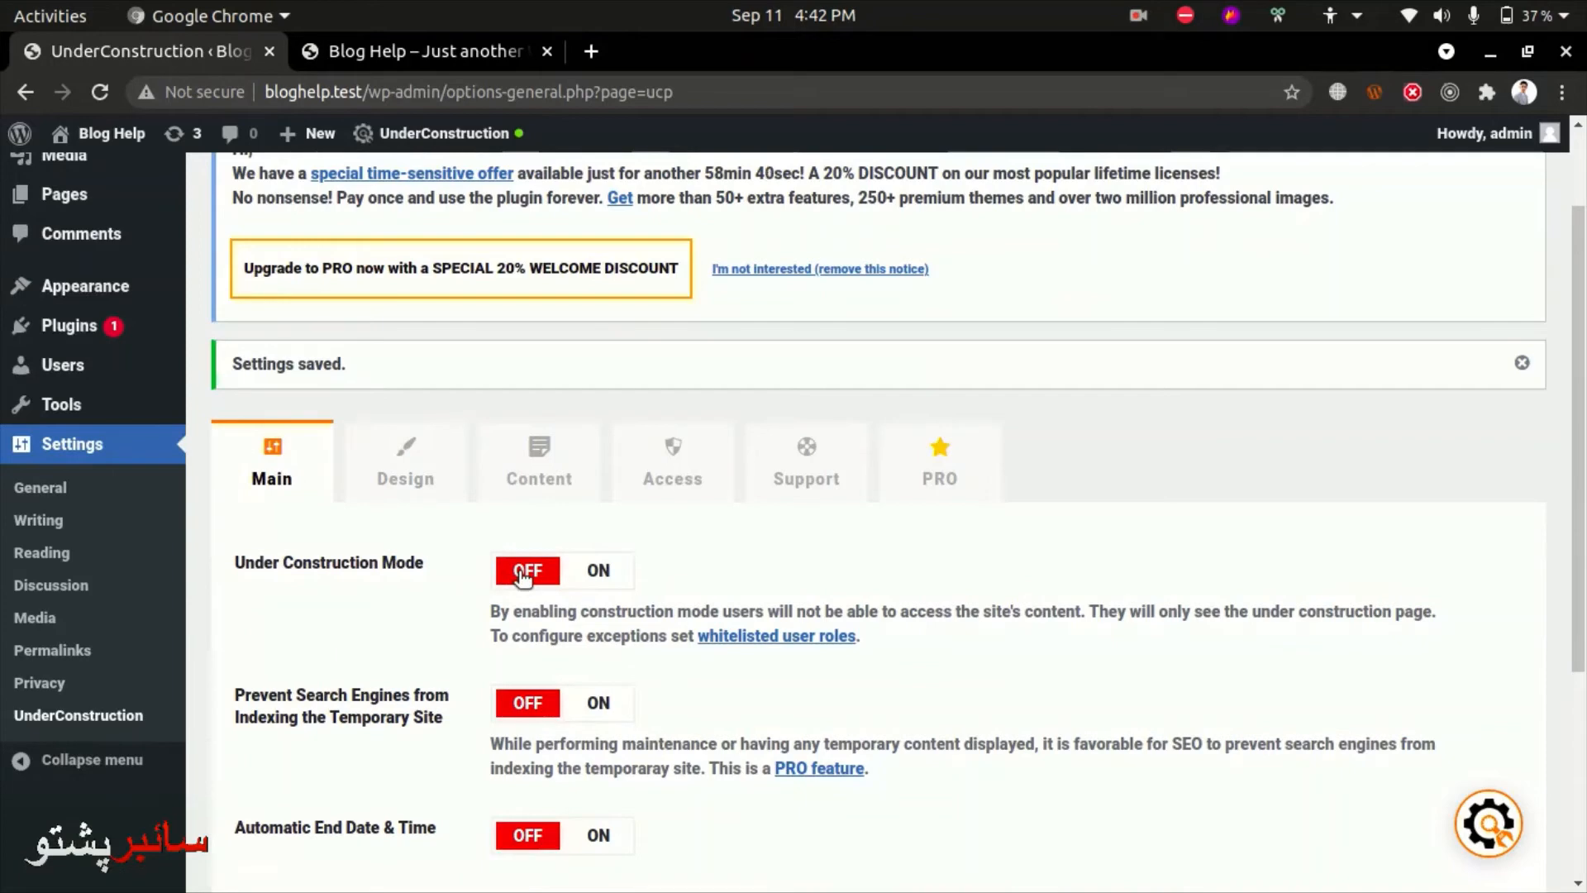
key("alt+Tab")
key("ctrl+r")
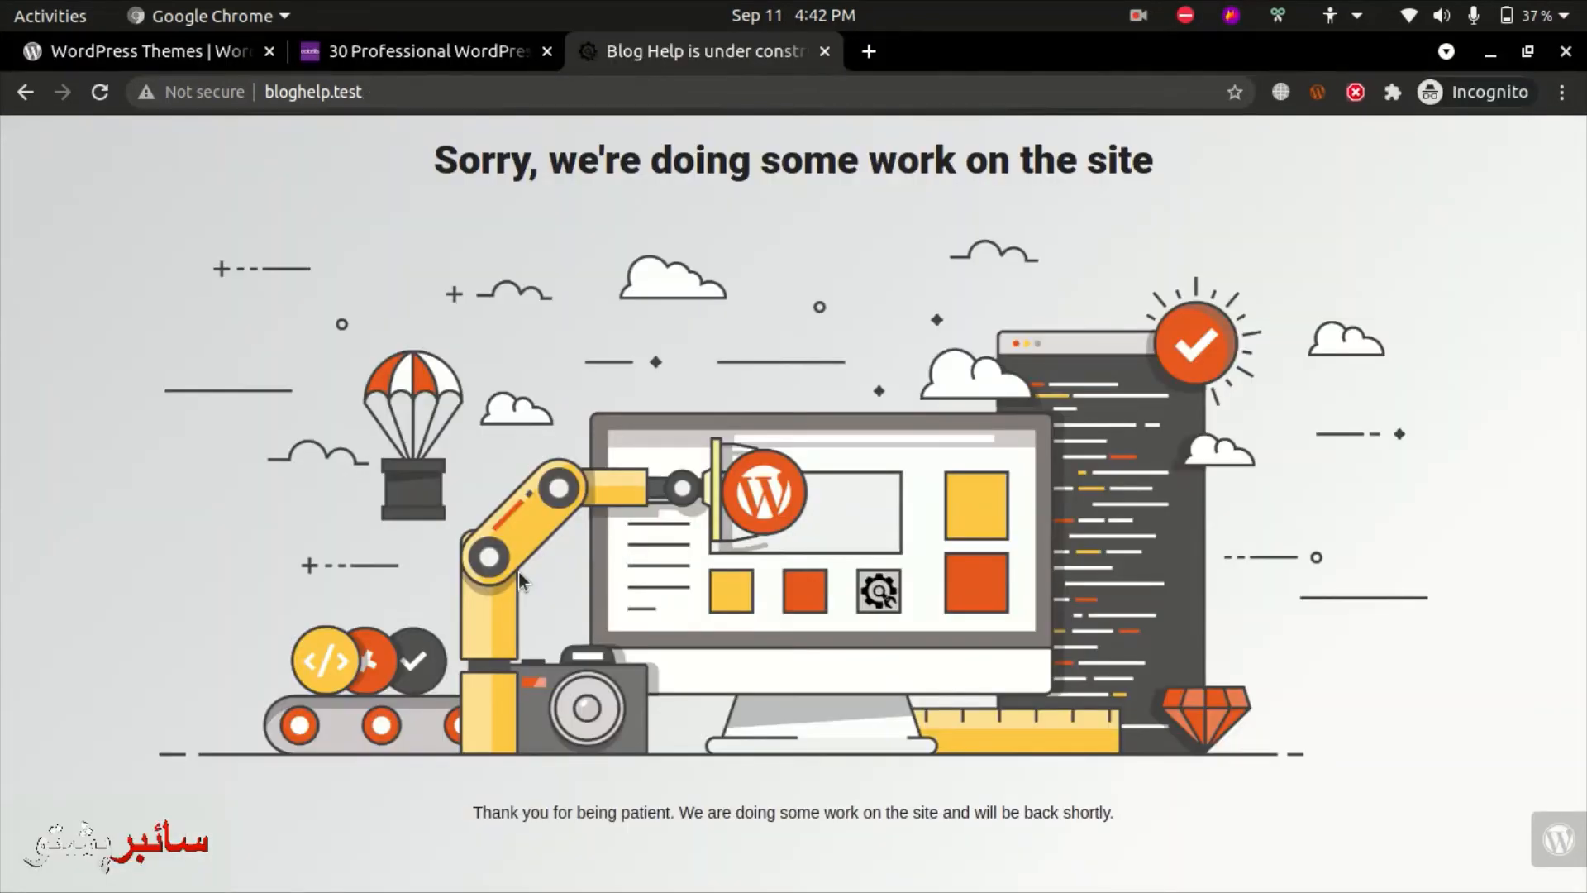
Save the plugin's main settings in the regular window and reload the site in the incognito window
key("alt+Tab")
scroll(359, 770, "down", 5)
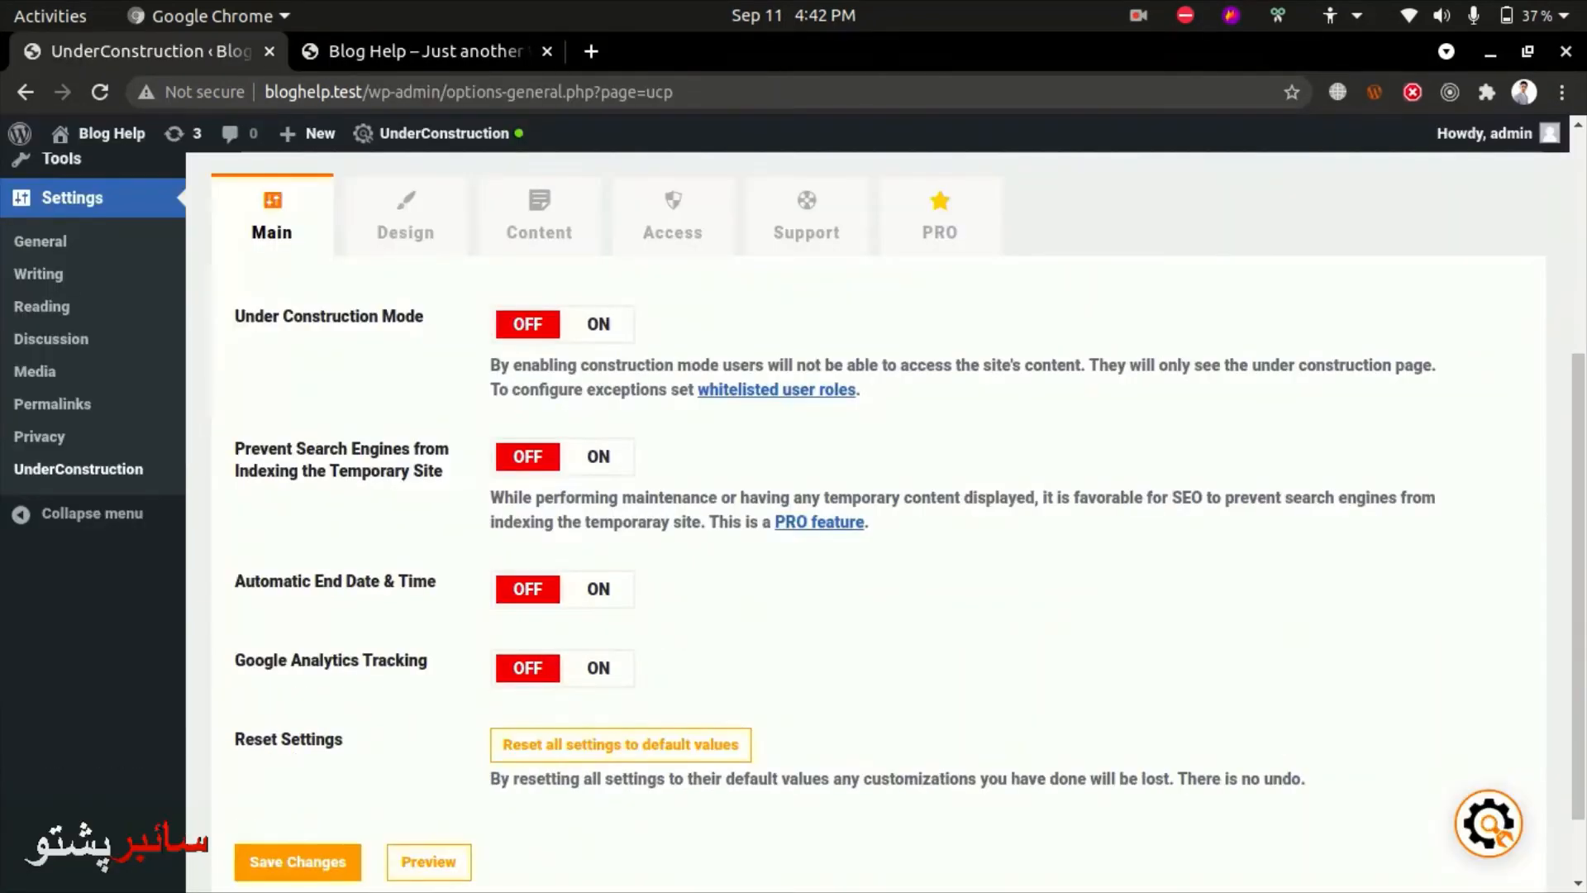
left_click(356, 770)
key("alt+Tab")
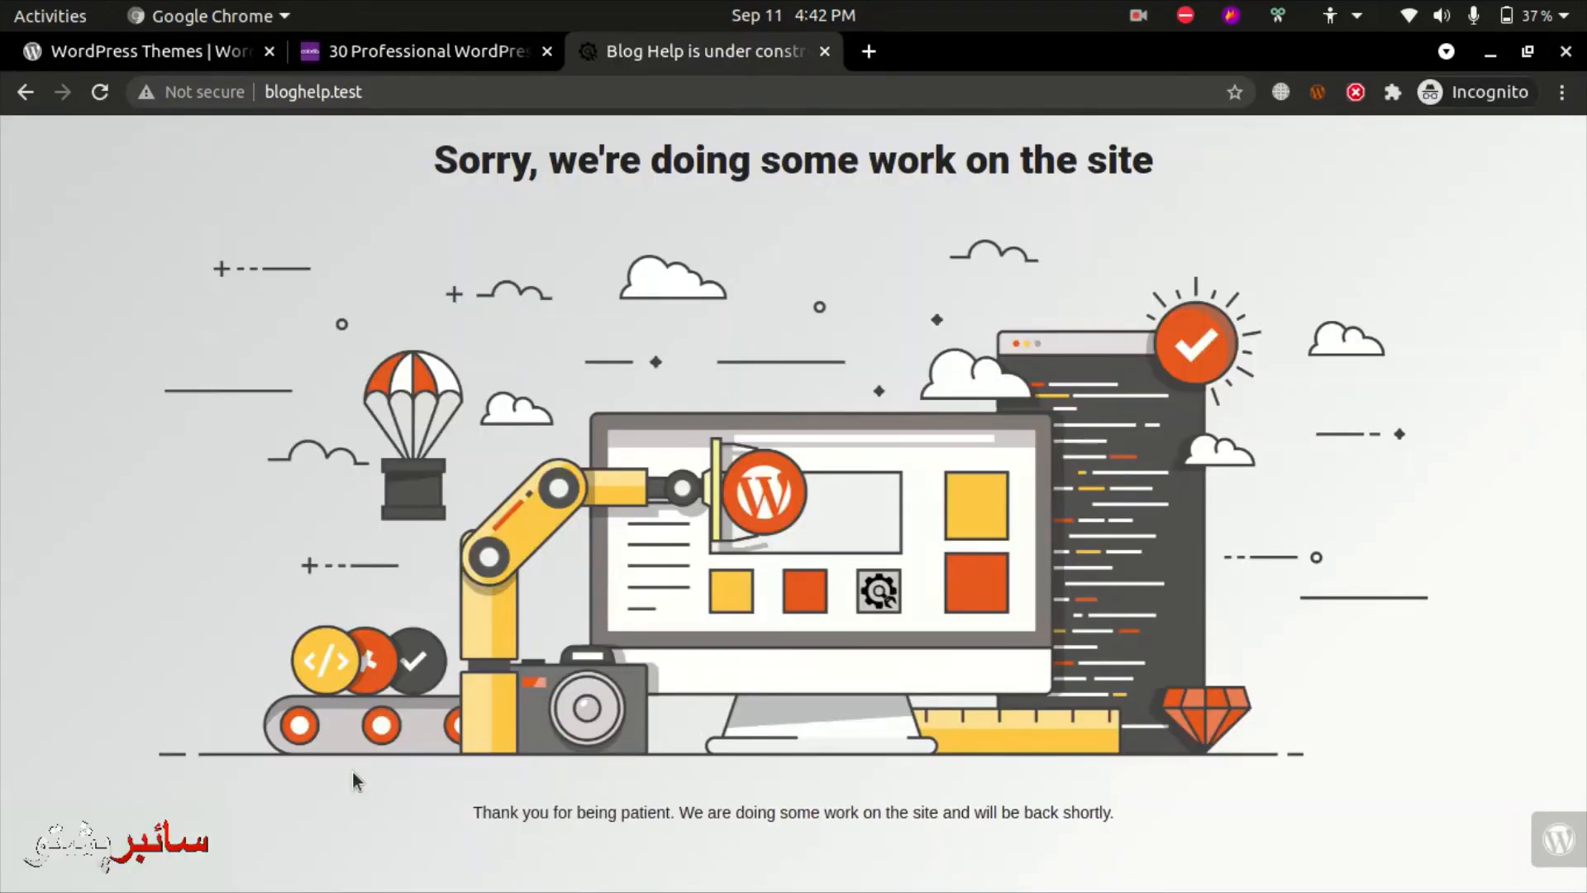
key("ctrl+r")
key("alt+Tab")
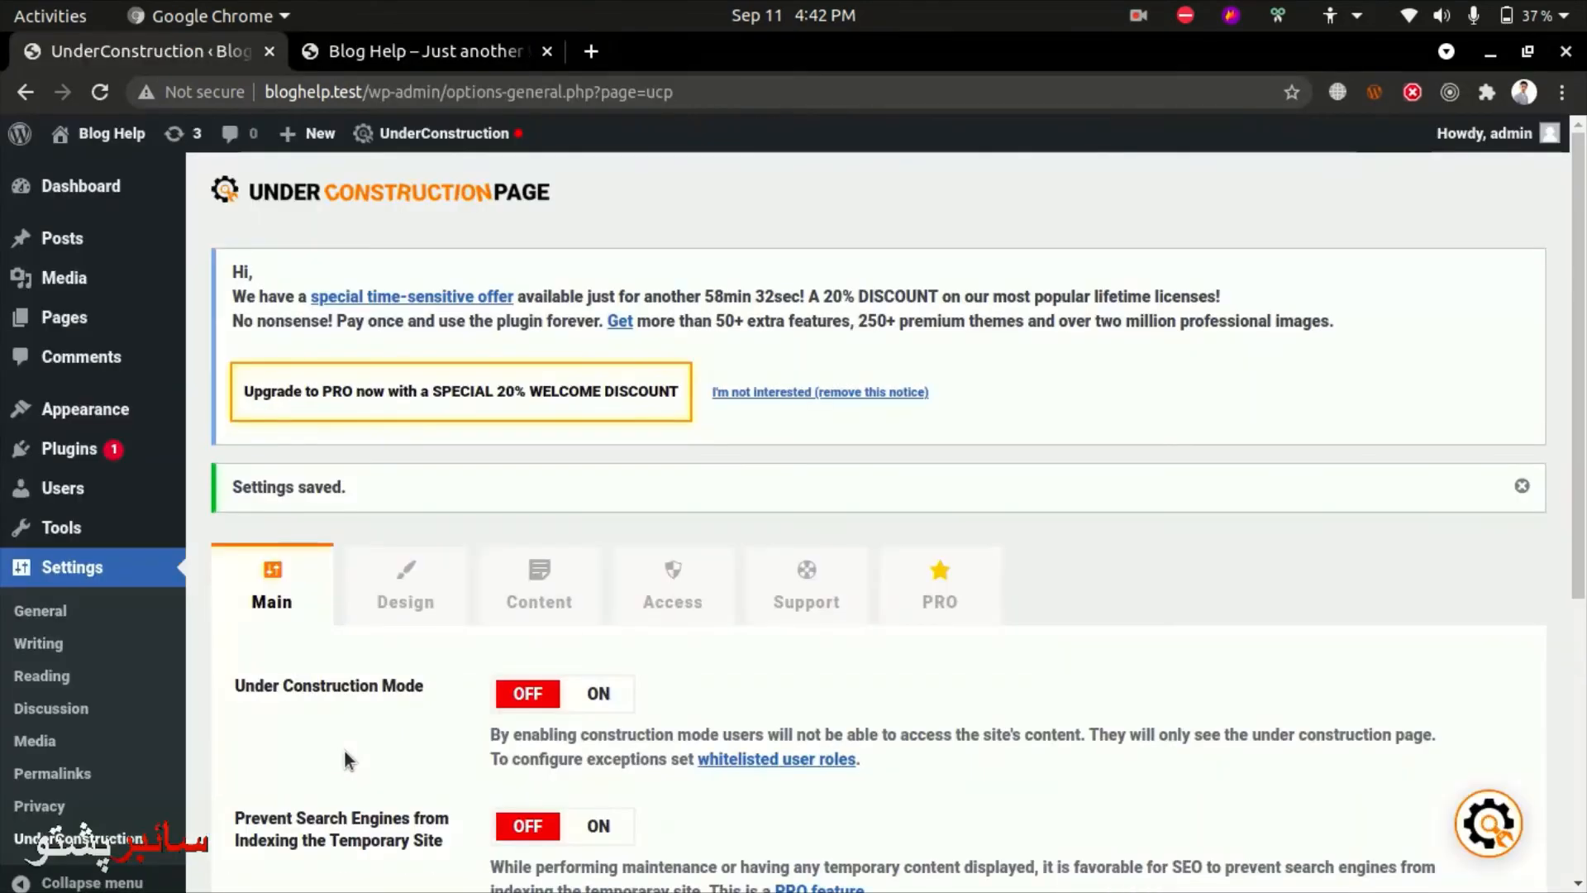
Close the bloghelp.test tab in the incognito window
key("alt+Tab")
key("ctrl+w")
scroll(374, 658, "up", 5)
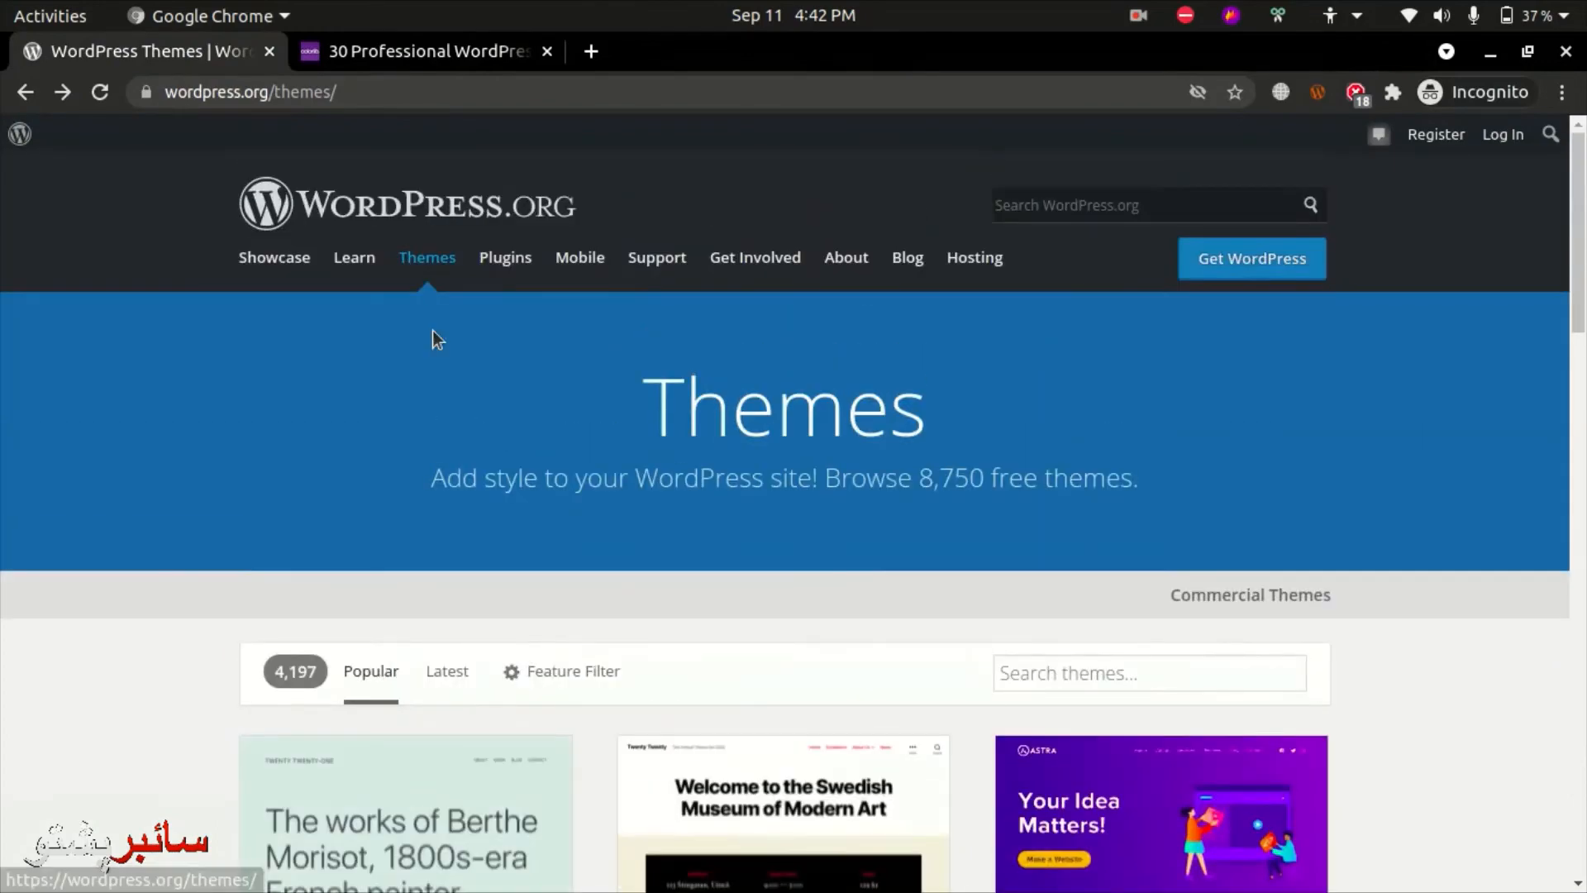
Open the Add Plugins page in the regular window's WordPress admin and show the plugin upload form
key("alt+Tab")
scroll(380, 467, "down", 2)
scroll(314, 446, "up", 2)
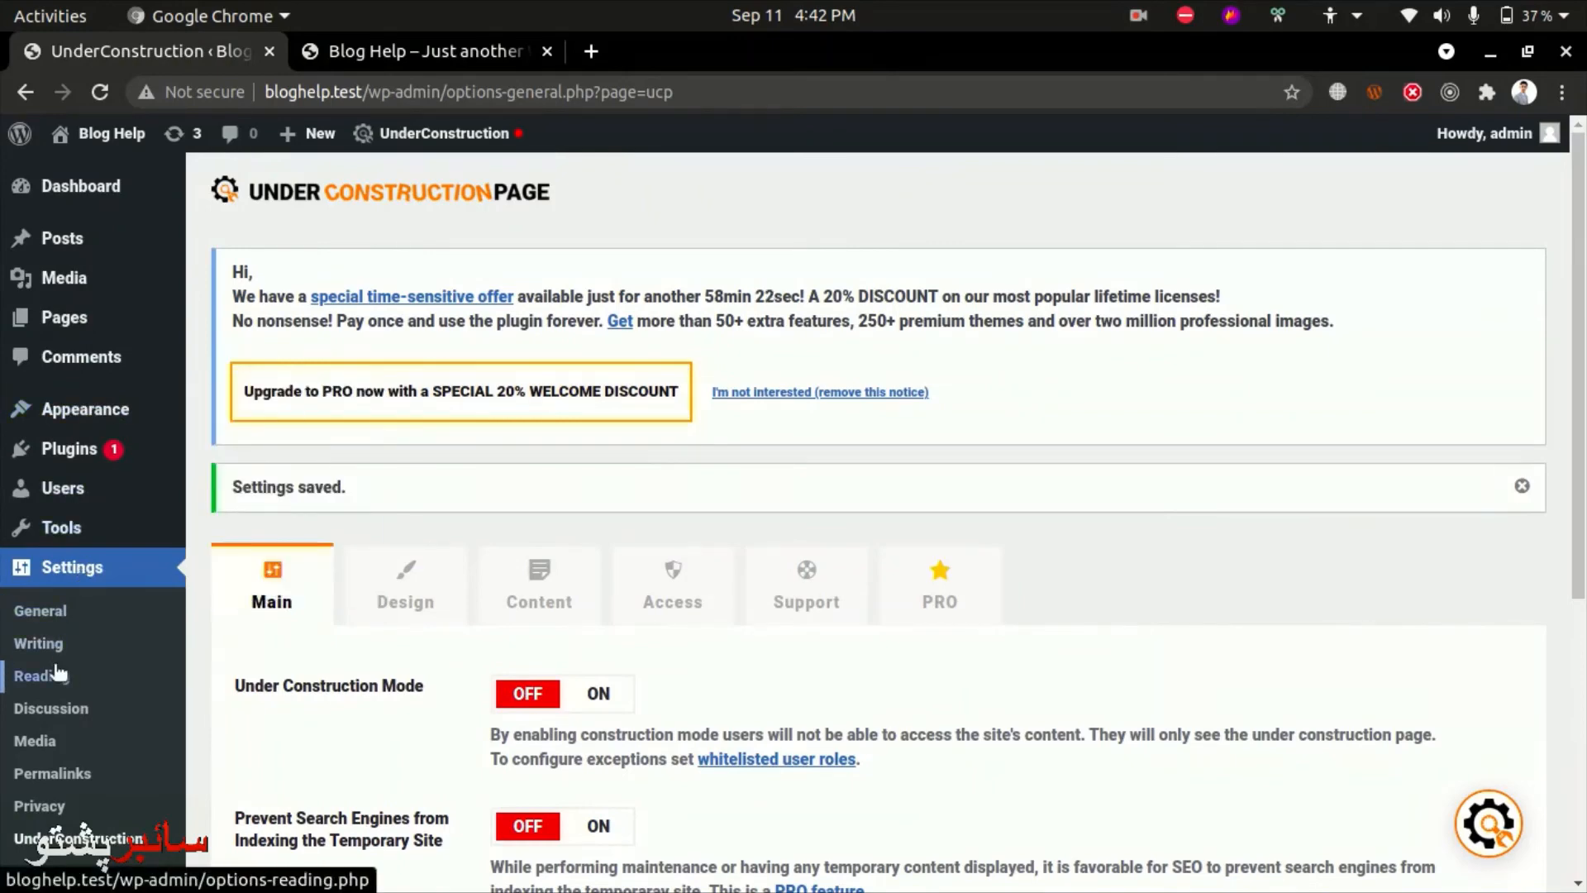
mouse_move(56, 542)
mouse_move(46, 457)
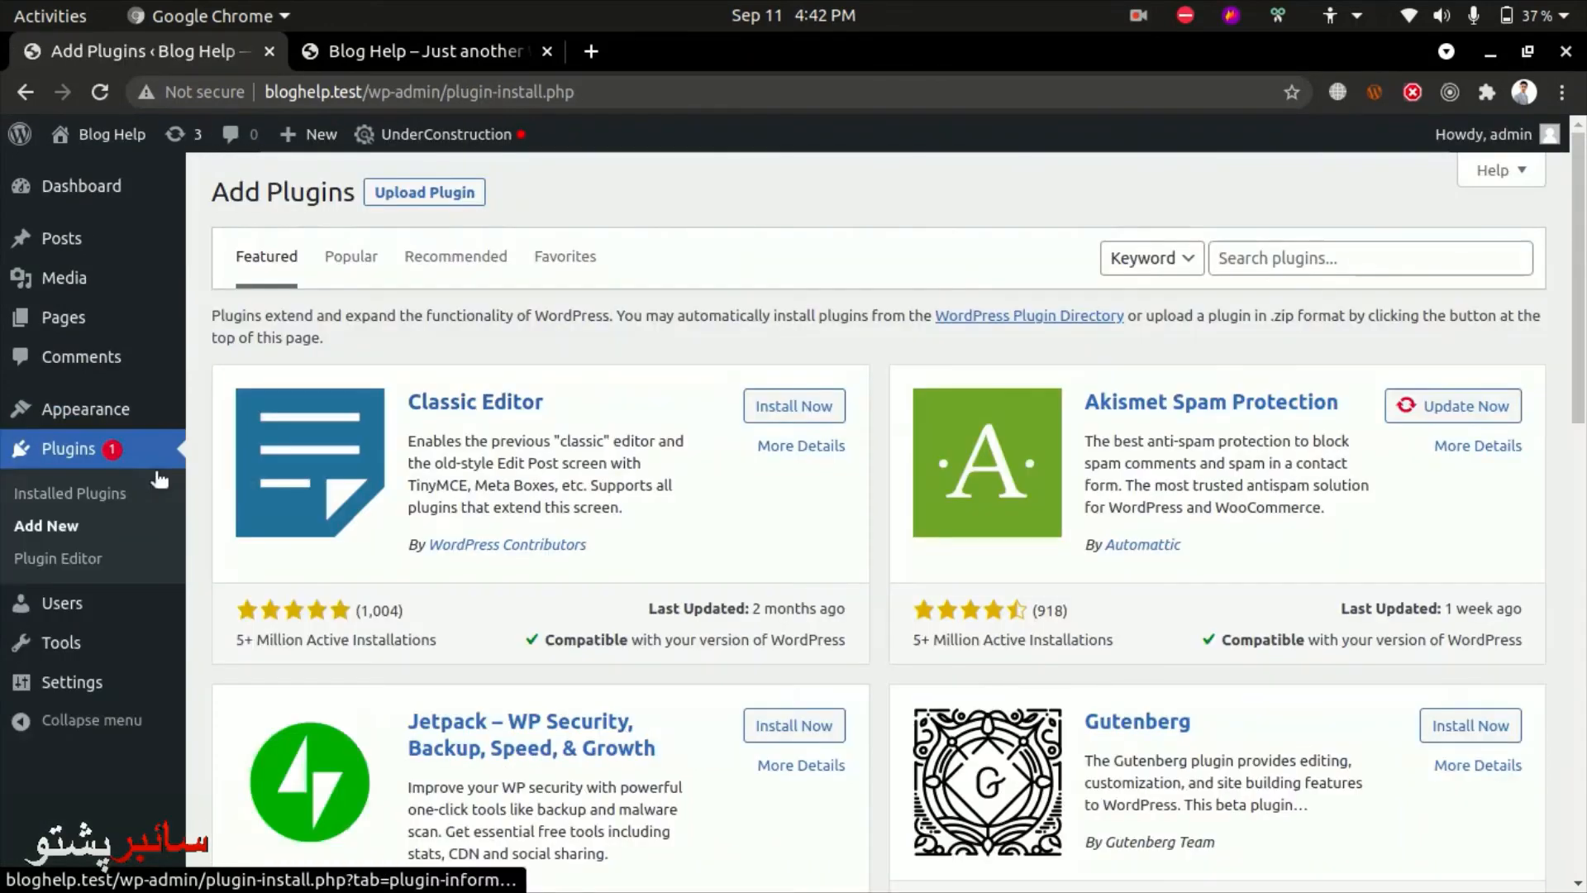
left_click(405, 197)
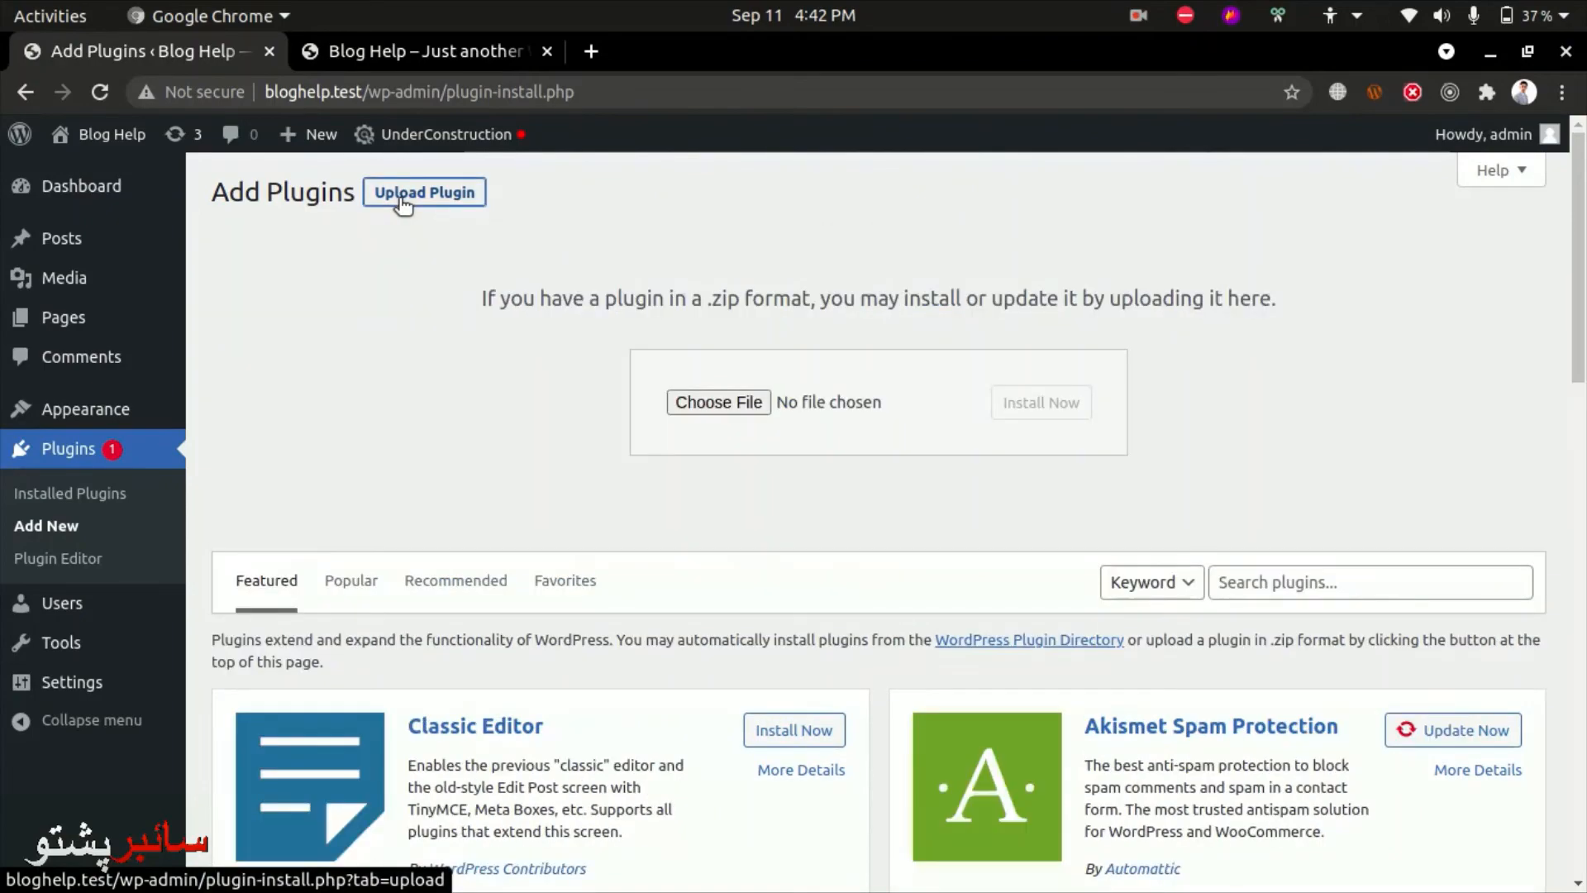
Browse for a plugin ZIP file to upload and cancel the file selection
left_click(718, 405)
left_click(650, 319)
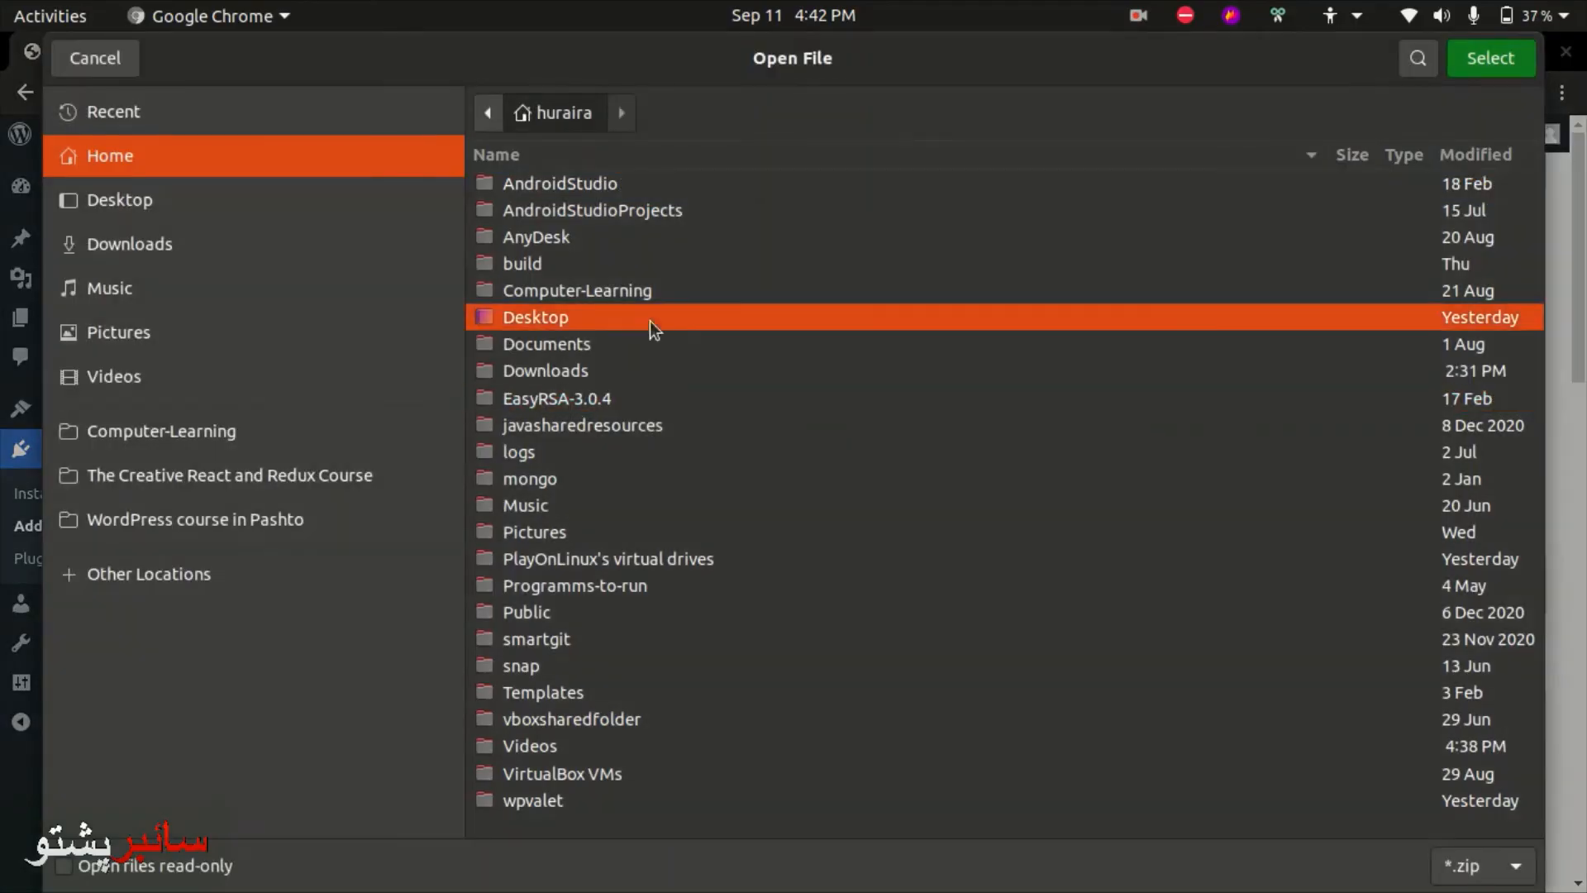
left_click(98, 58)
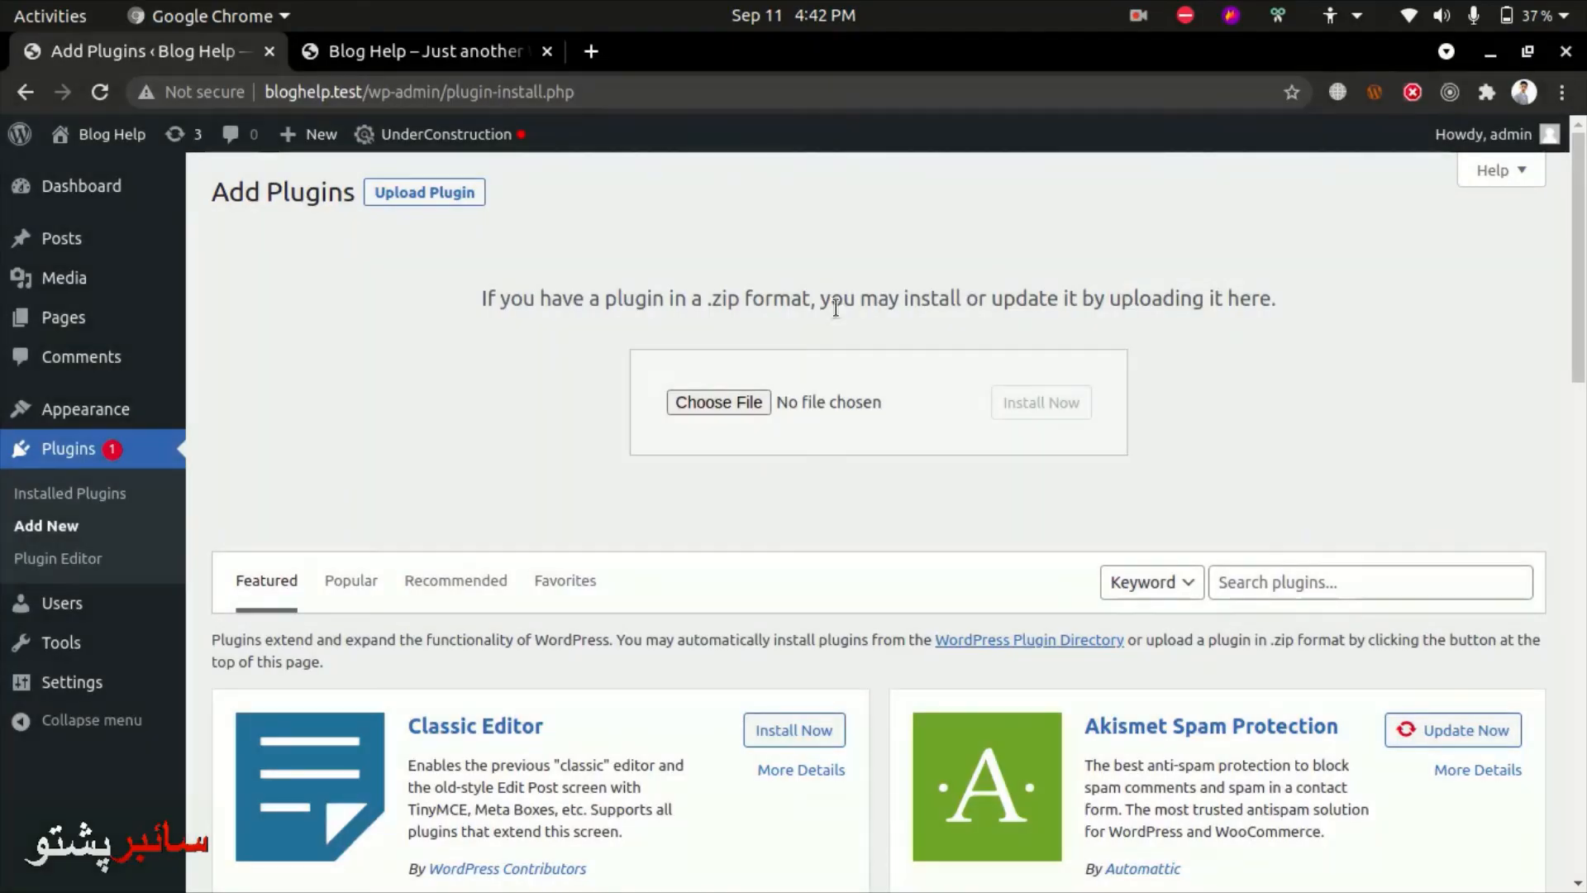
scroll(813, 521, "down", 3)
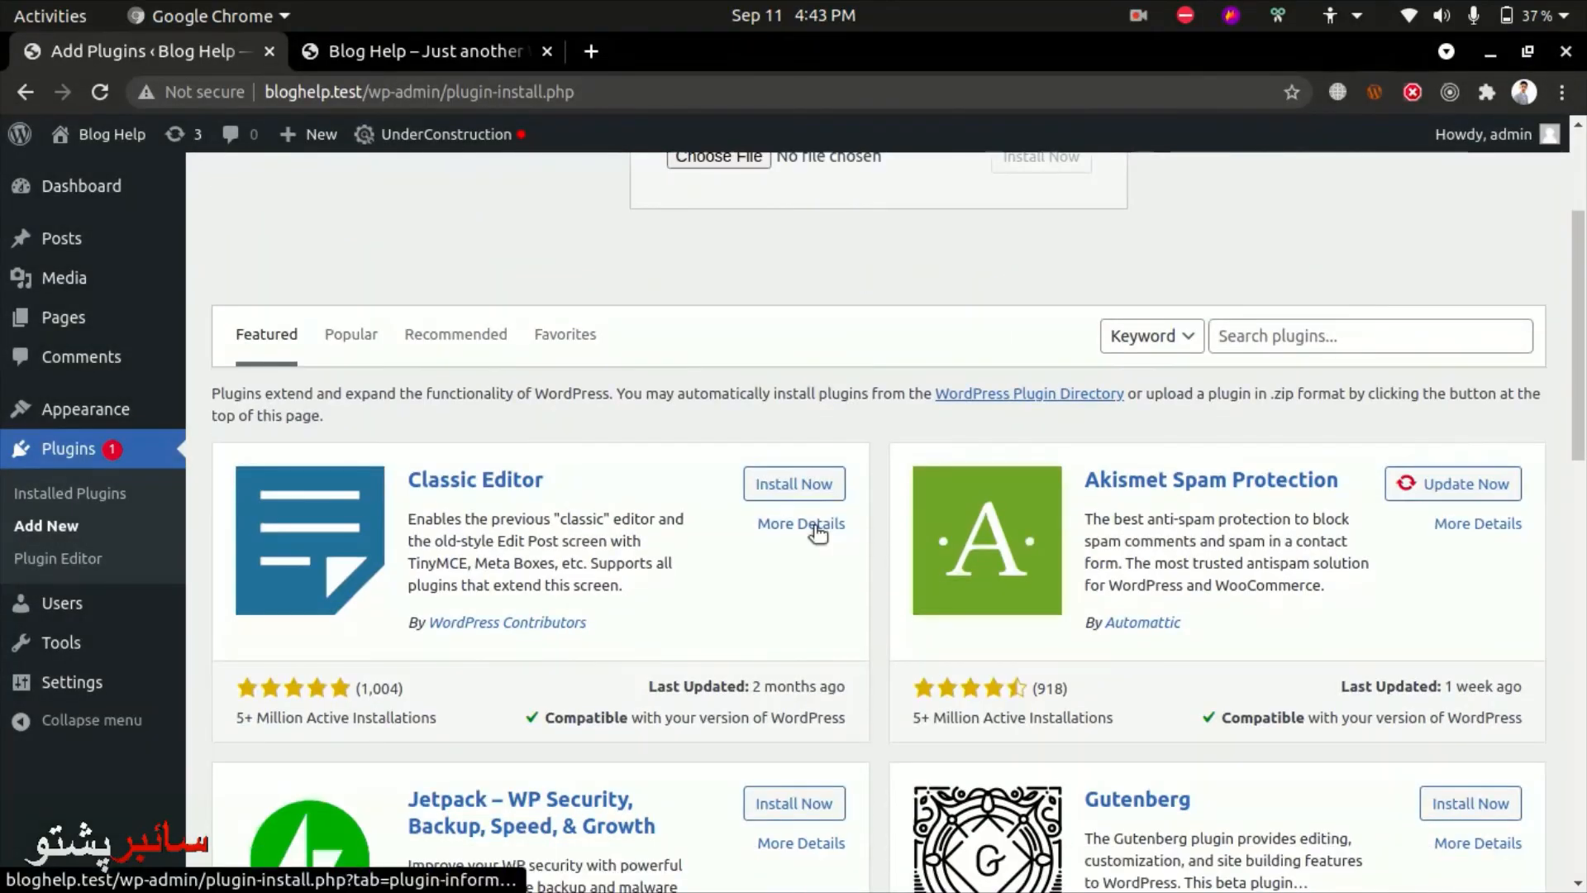
scroll(909, 455, "up", 3)
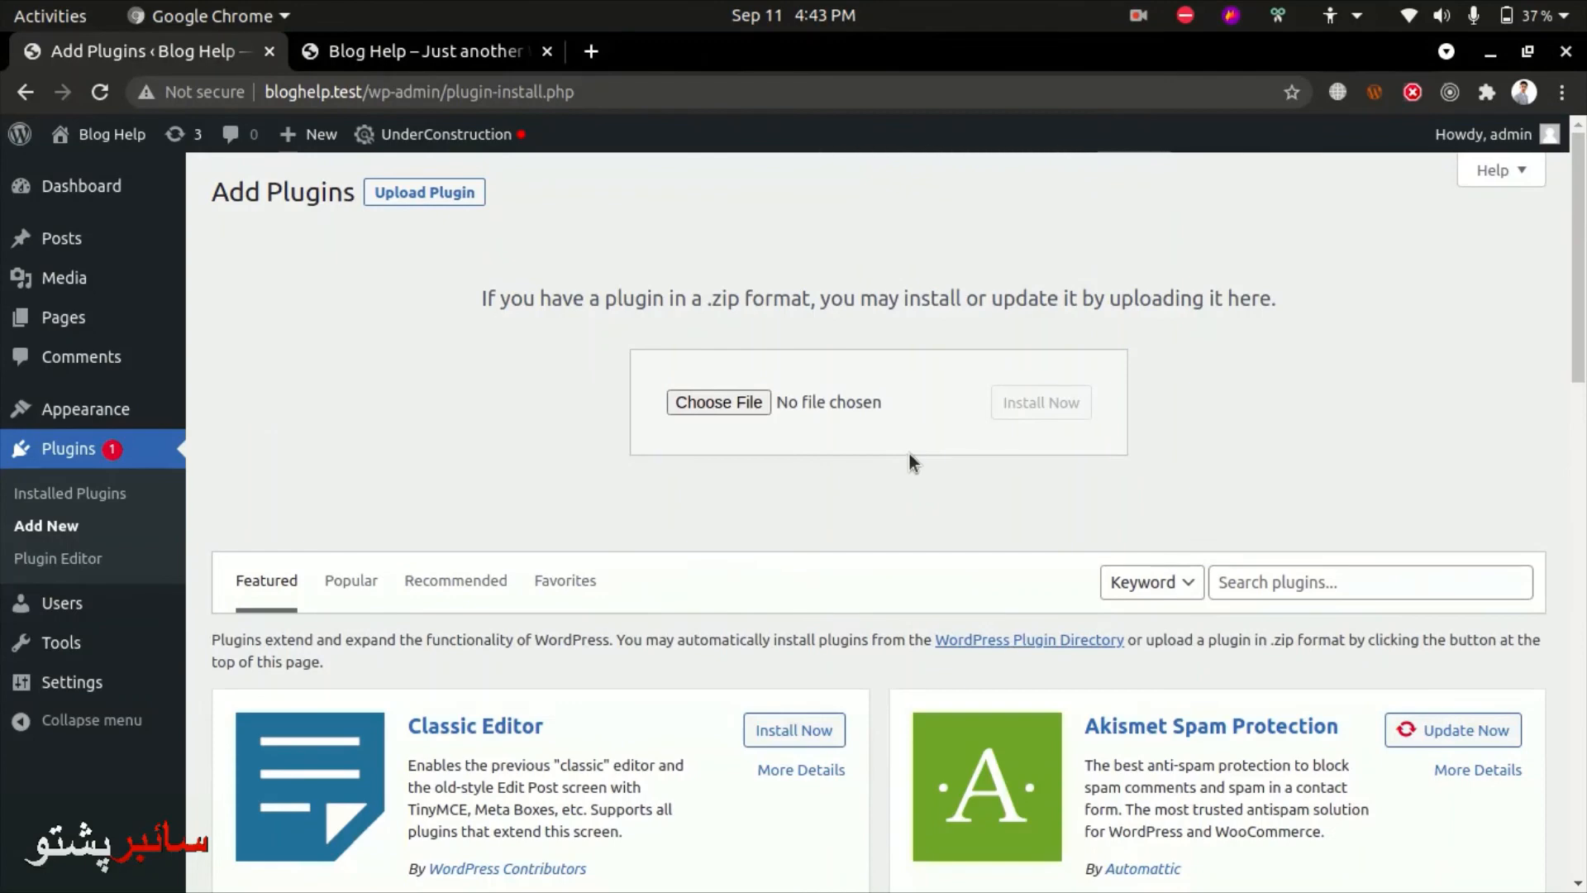
left_click(1131, 13)
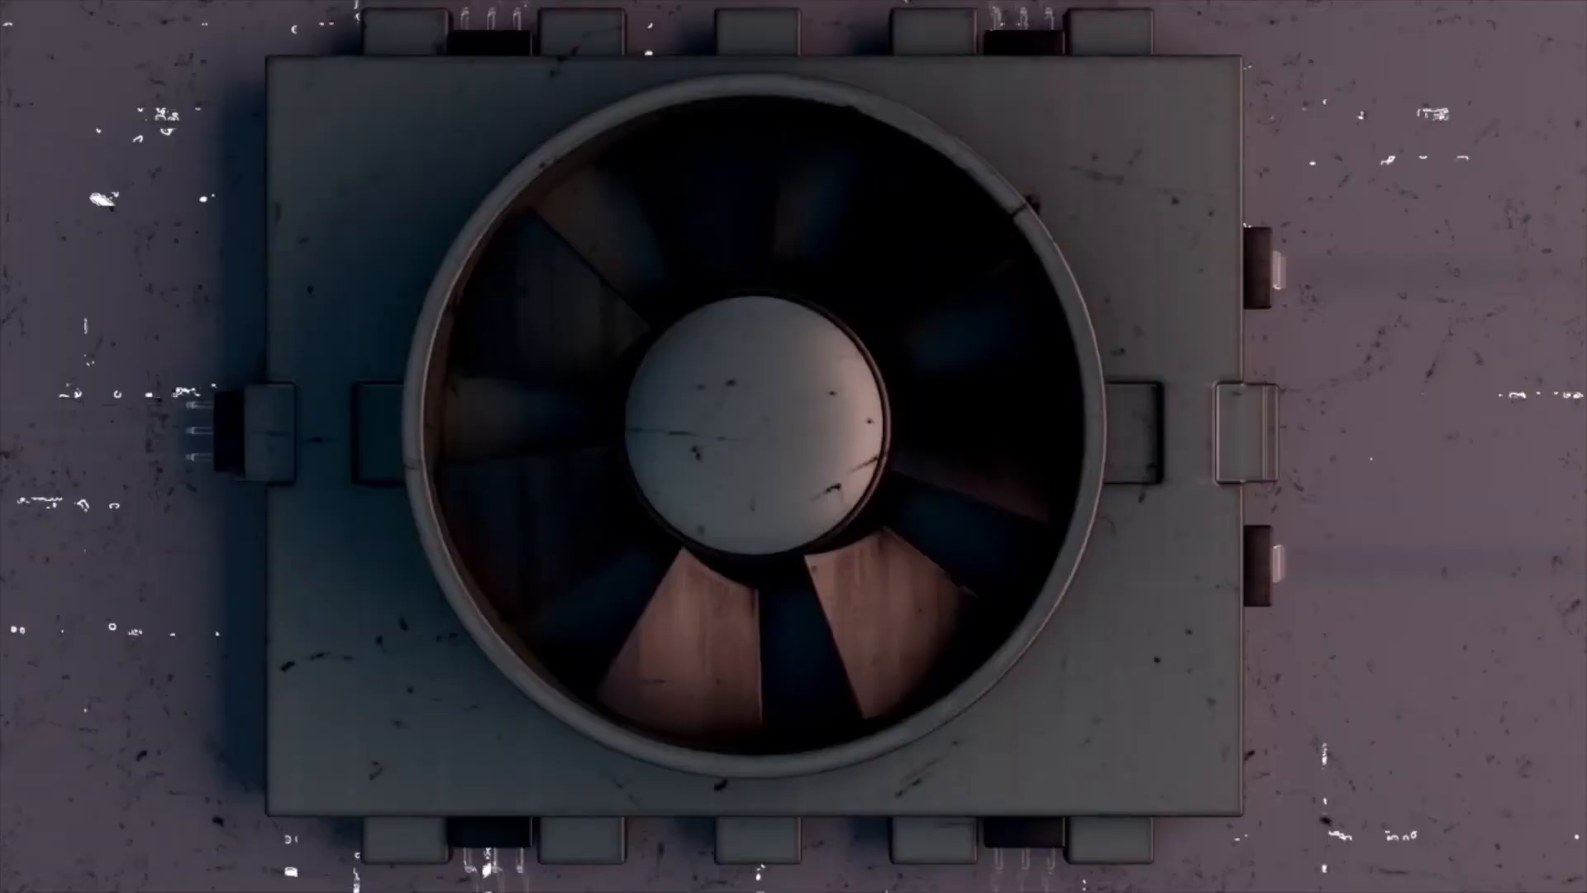